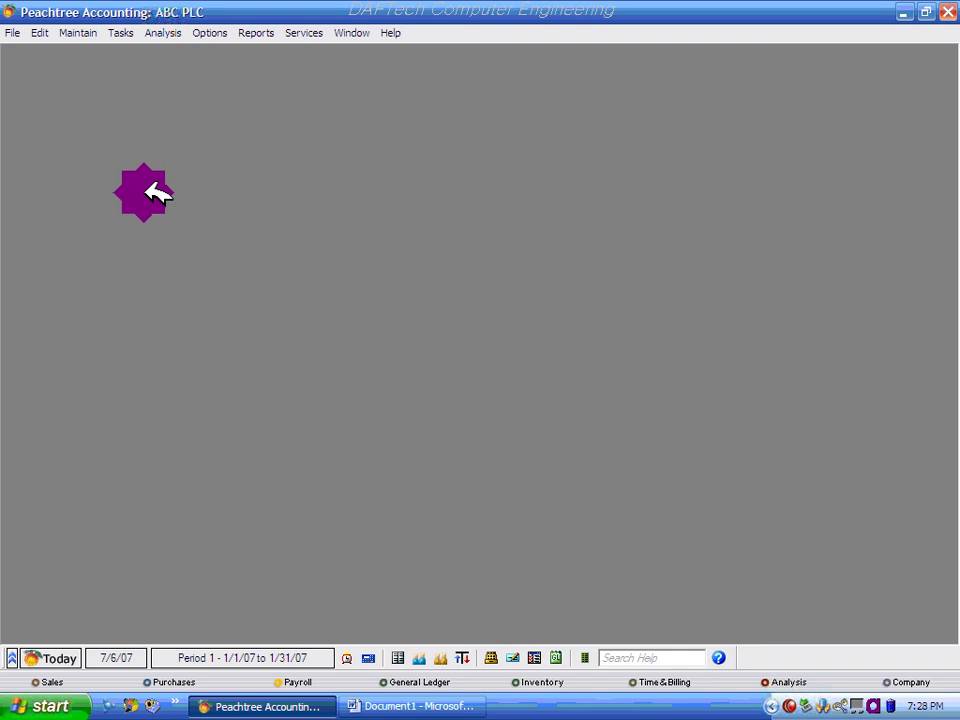
# Step: Open the default information for customers and move the Customer Defaults dialog higher on the screen
pyautogui.click(72, 33)
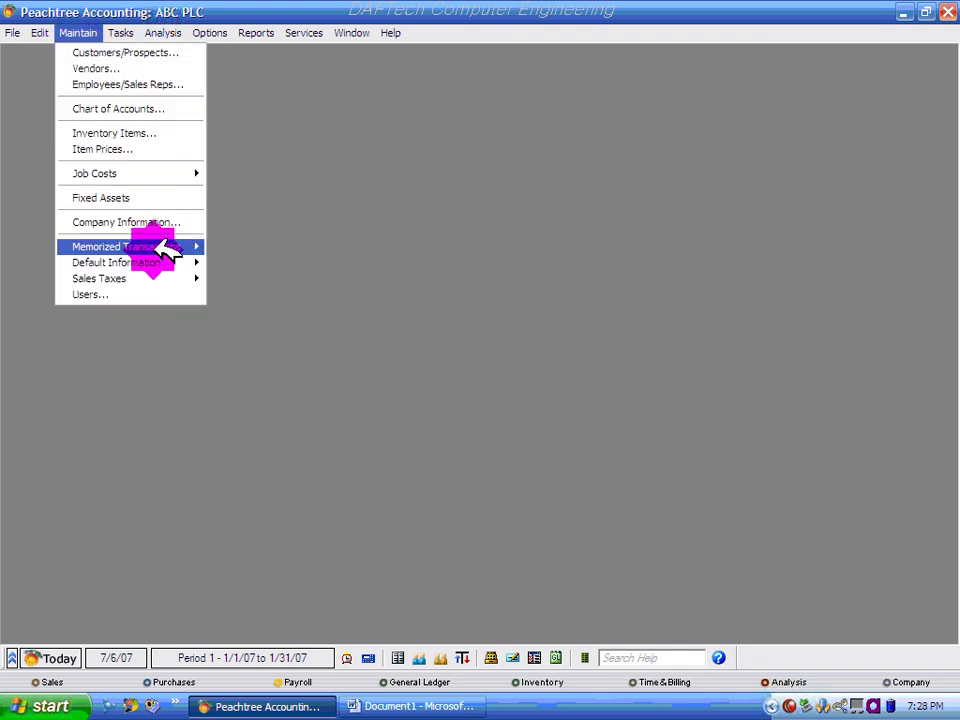
pyautogui.moveTo(193, 262)
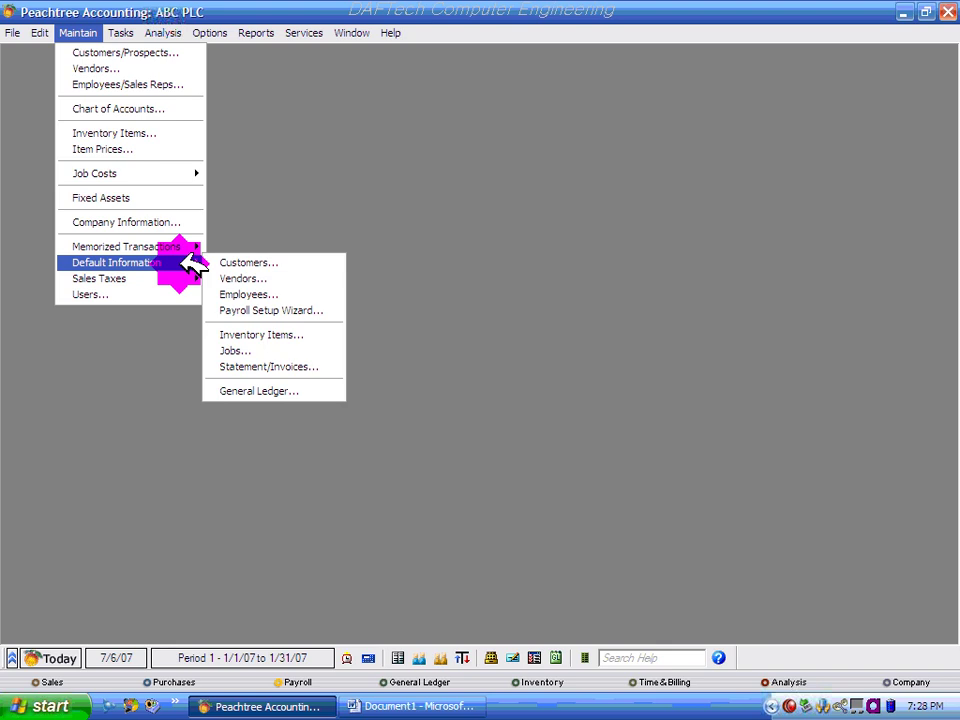
pyautogui.click(280, 264)
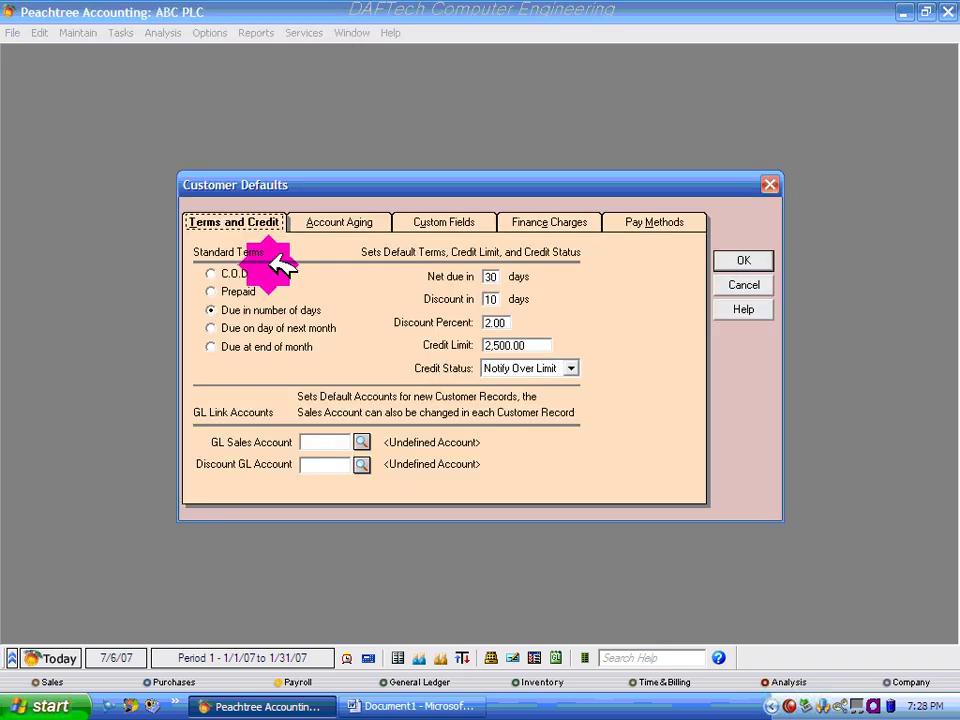
pyautogui.moveTo(554, 187); pyautogui.dragTo(507, 128)
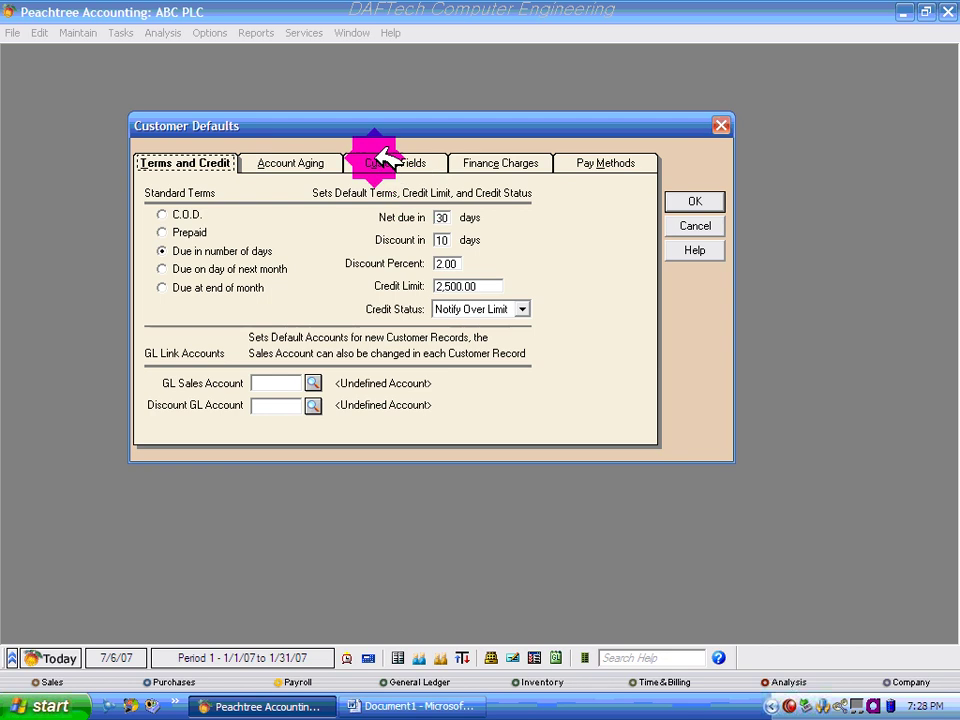
pyautogui.moveTo(399, 119)
pyautogui.mouseDown()
pyautogui.moveTo(437, 110)
pyautogui.moveTo(405, 116)
pyautogui.mouseUp()
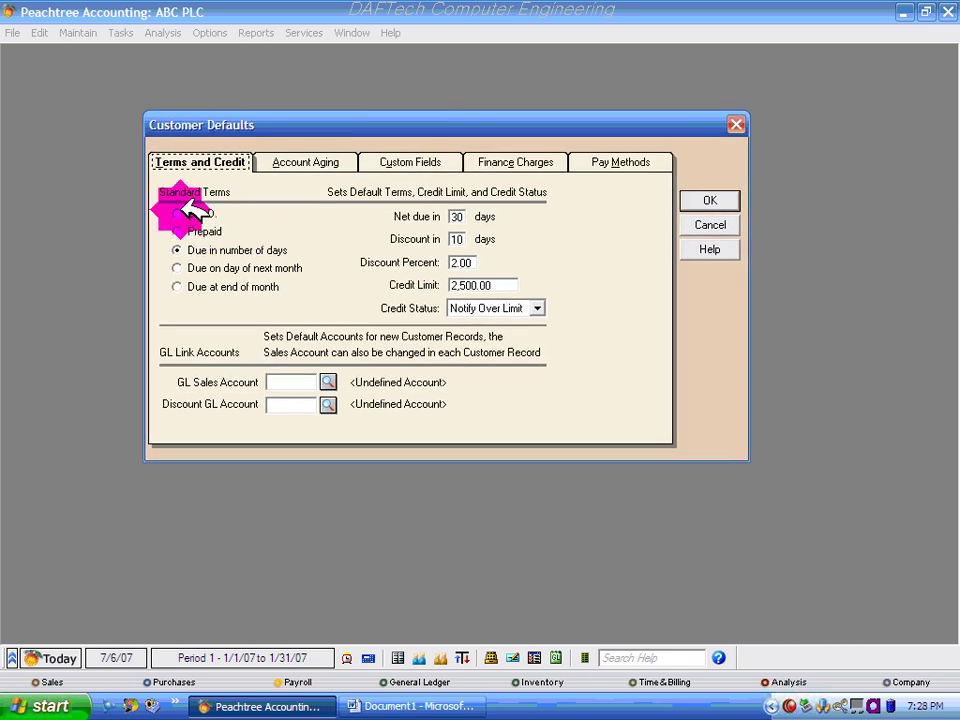
# Step: Try the C.O.D., Prepaid, Due in number of days, Due on day of next month and Due at end of month standard terms
pyautogui.click(186, 213)
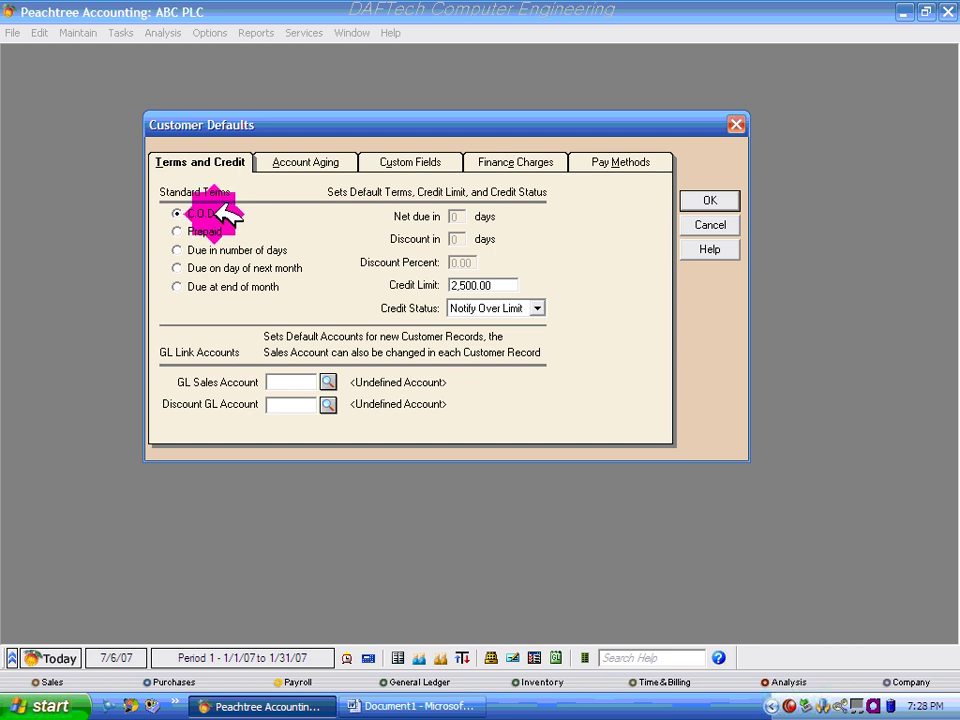
pyautogui.click(188, 230)
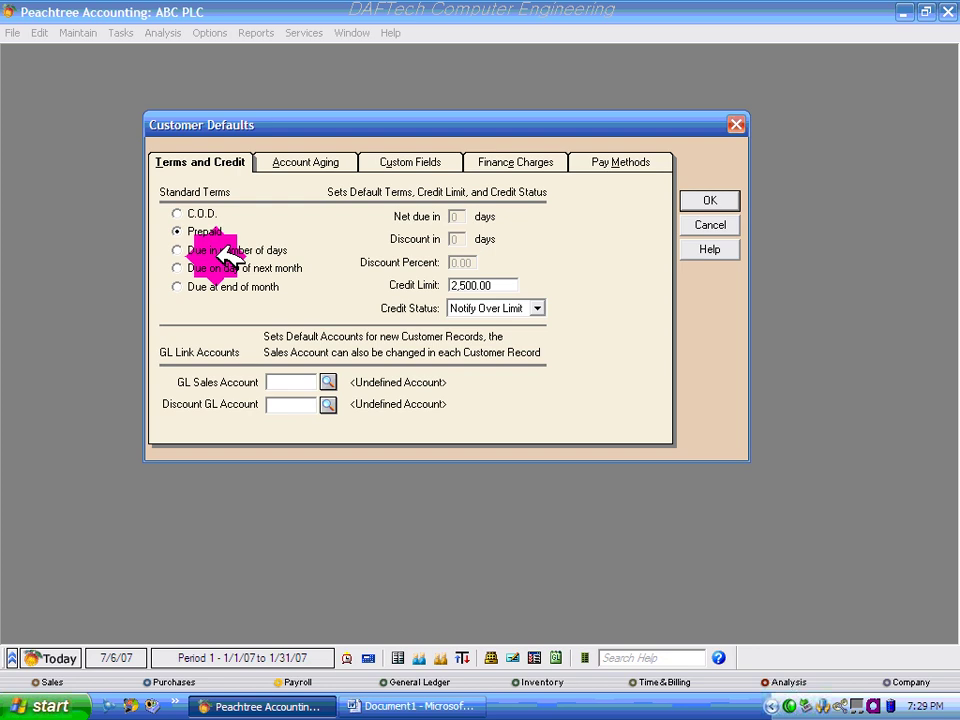
pyautogui.click(177, 268)
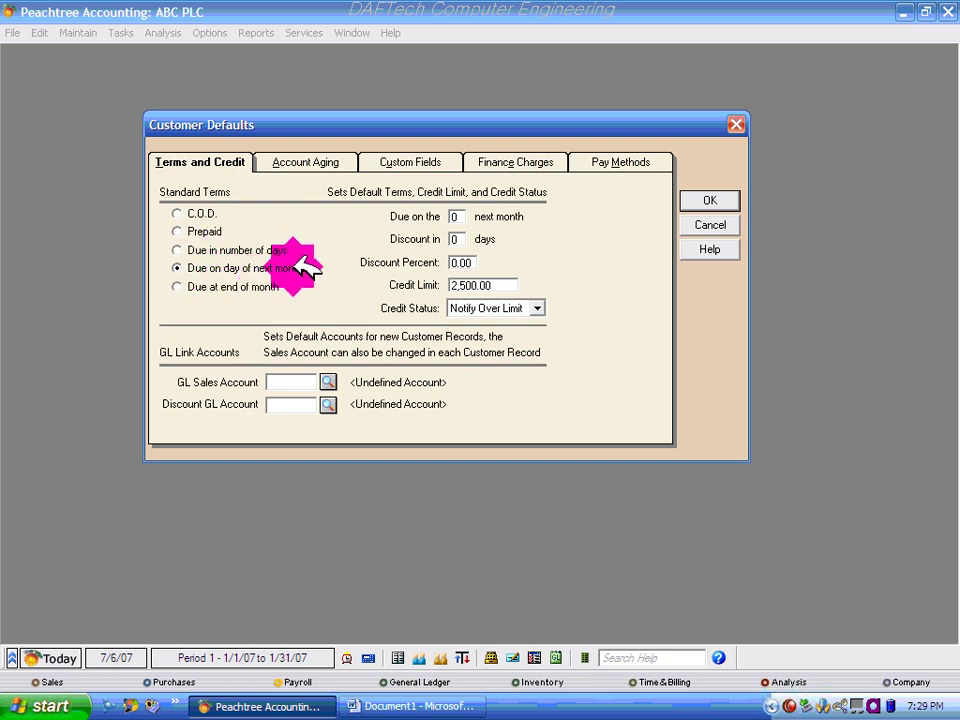
pyautogui.click(265, 249)
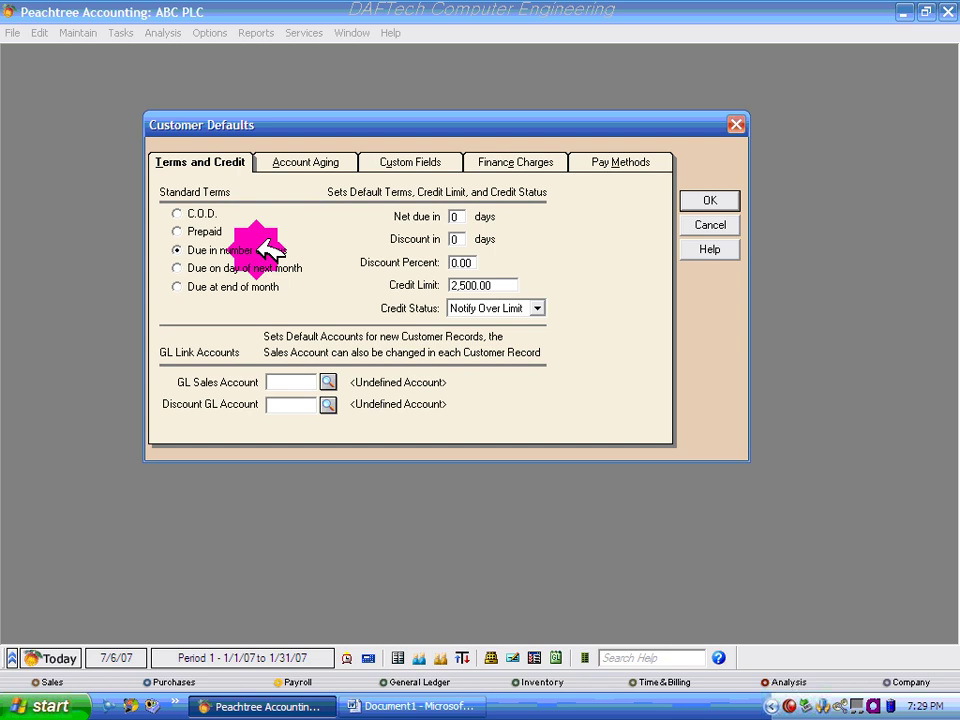
pyautogui.click(257, 268)
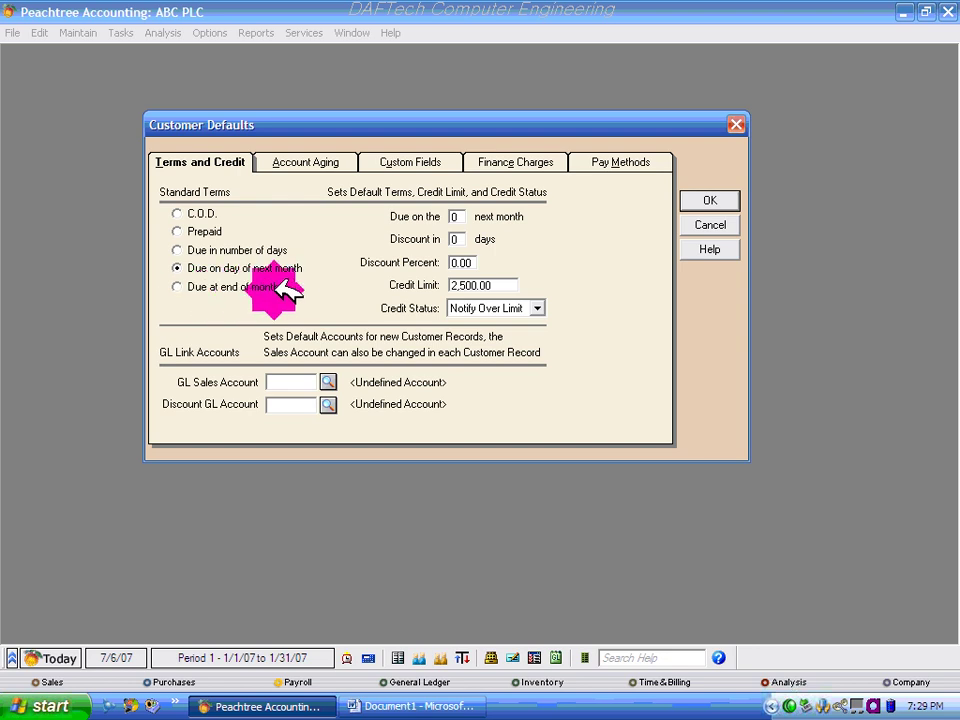
pyautogui.click(283, 286)
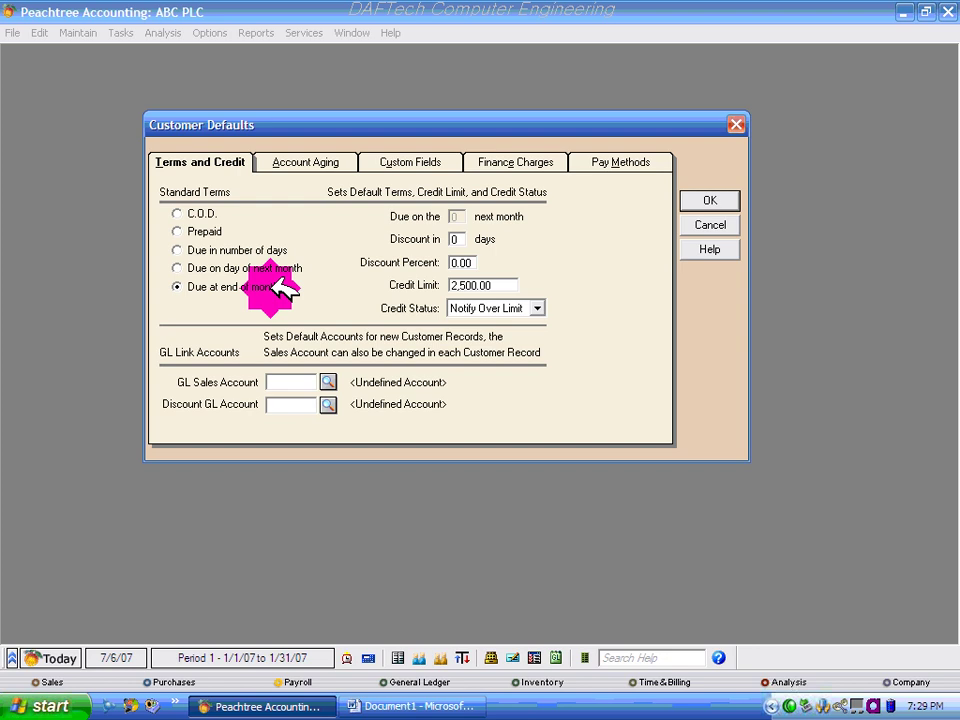
pyautogui.click(252, 250)
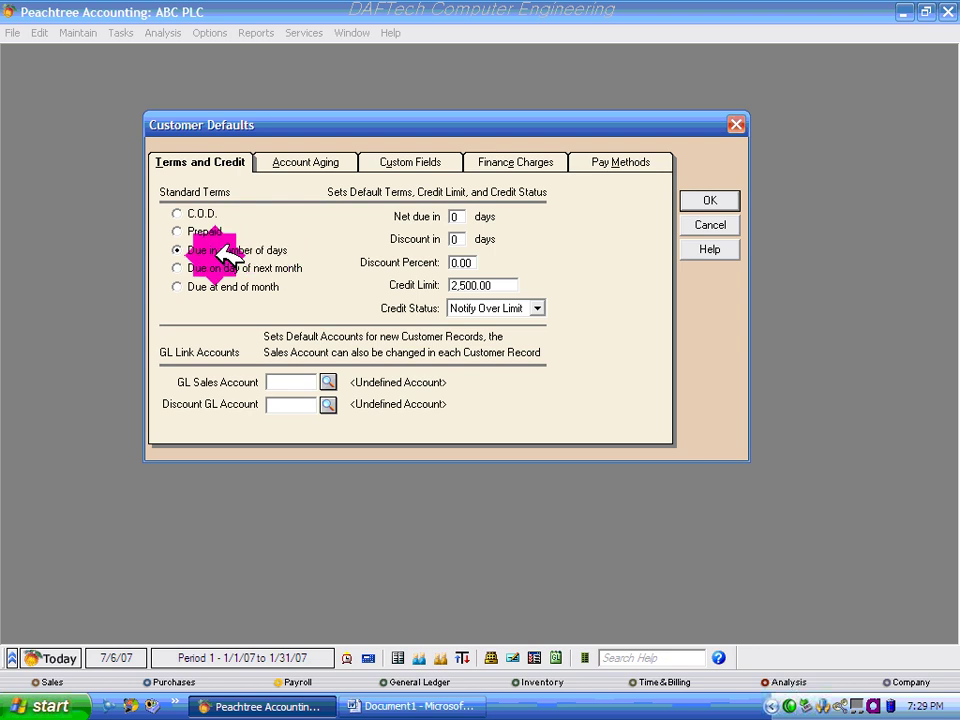
pyautogui.click(236, 269)
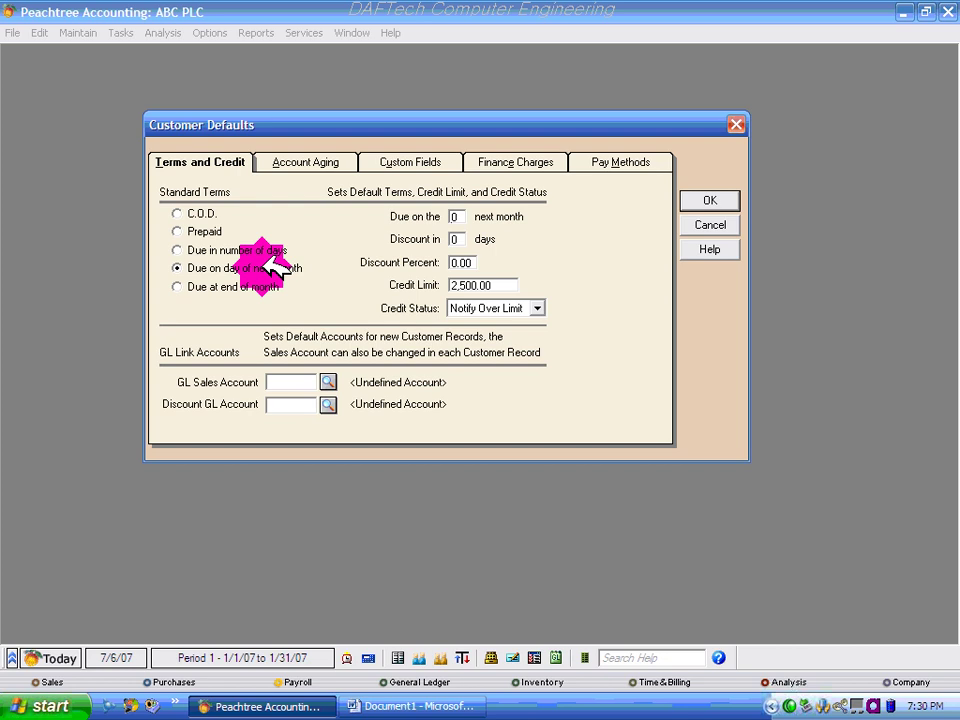
pyautogui.click(220, 280)
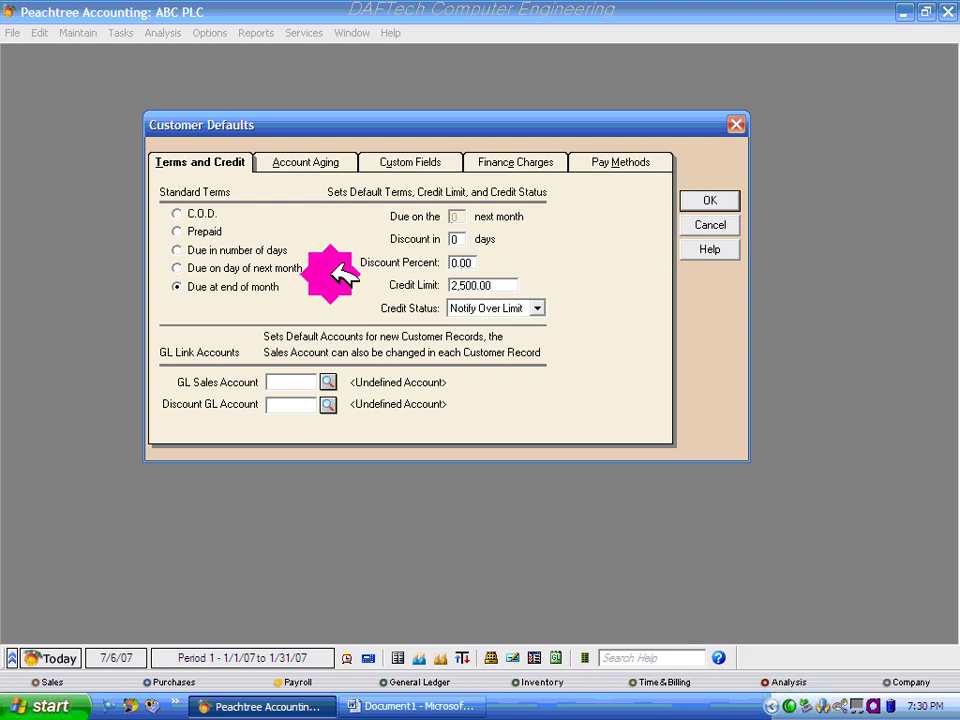
# Step: Set the standard terms to Due in number of days, net due in 30 days, with a 2 percent discount in 10 days
pyautogui.click(245, 250)
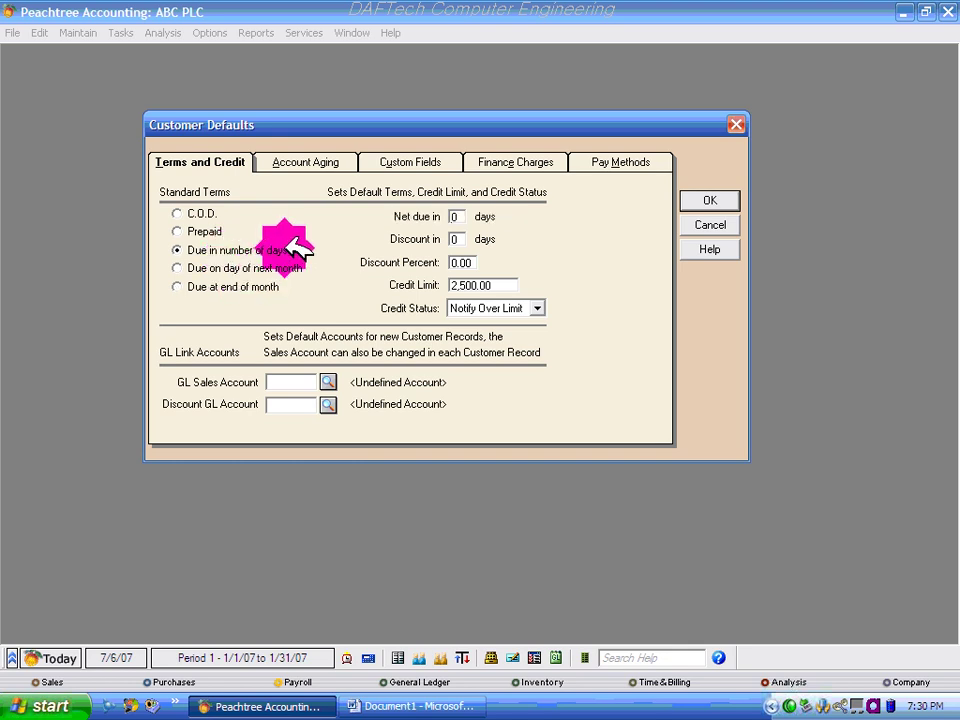
pyautogui.click(460, 215)
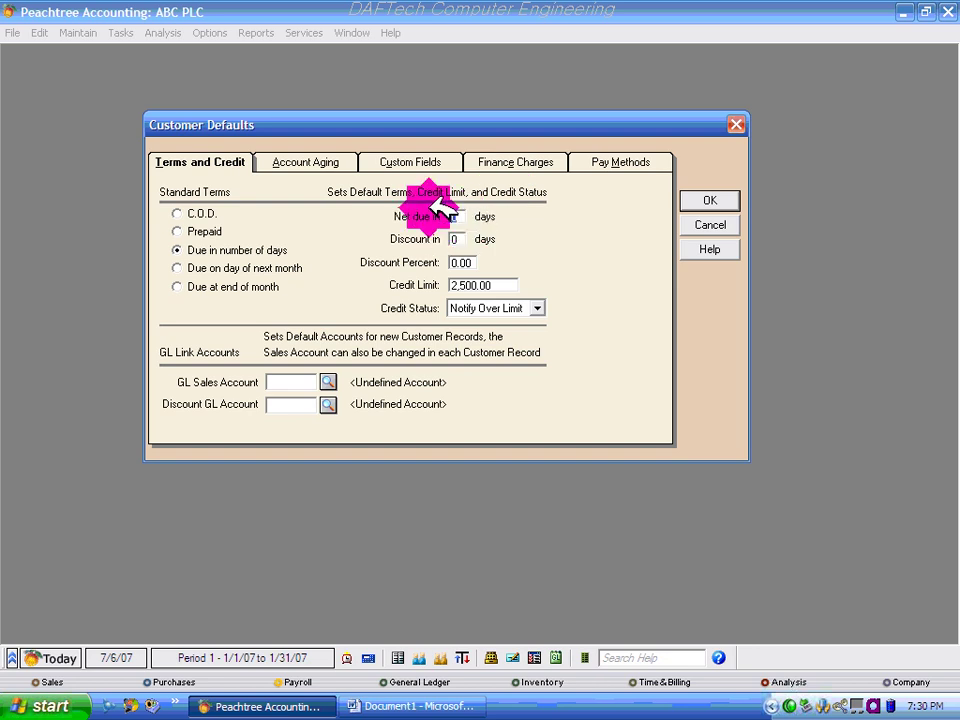
pyautogui.write('30')
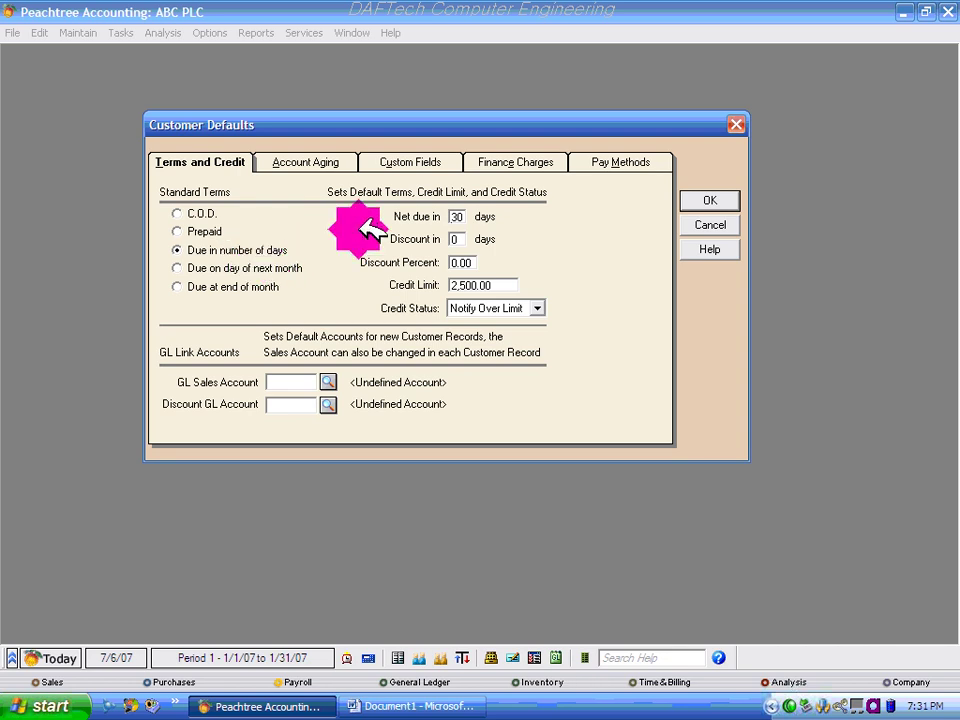
pyautogui.click(466, 215)
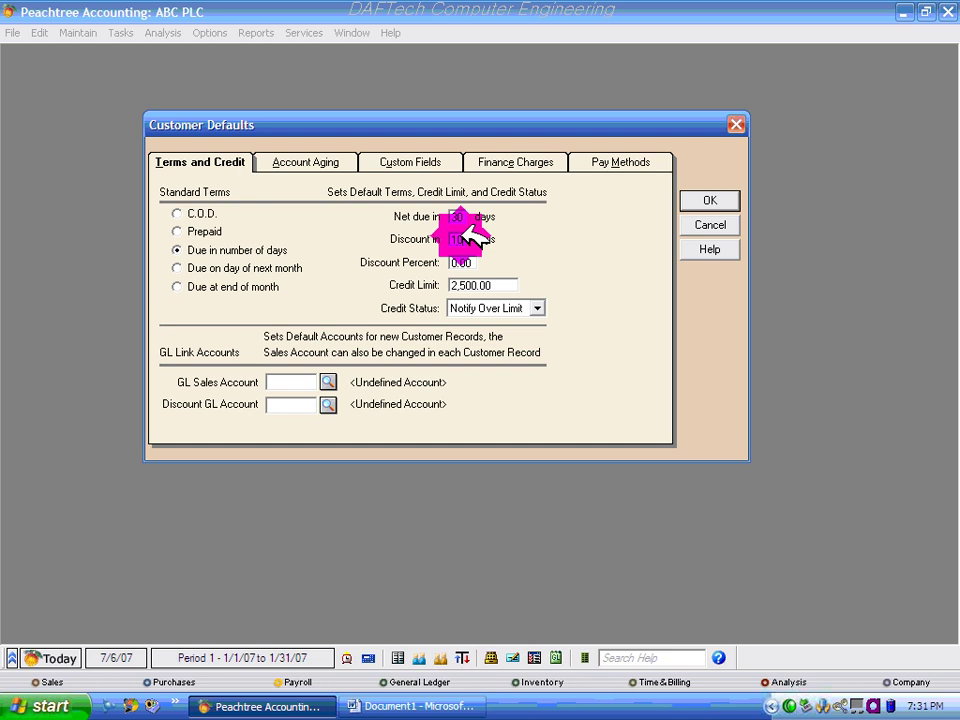
pyautogui.click(468, 262)
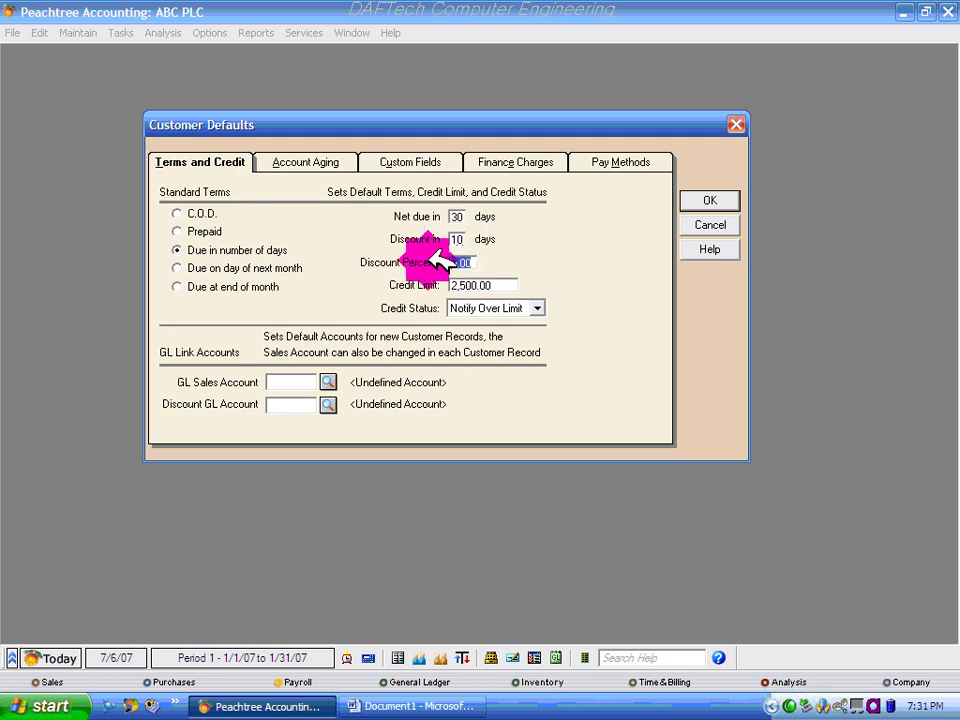
pyautogui.write('2')
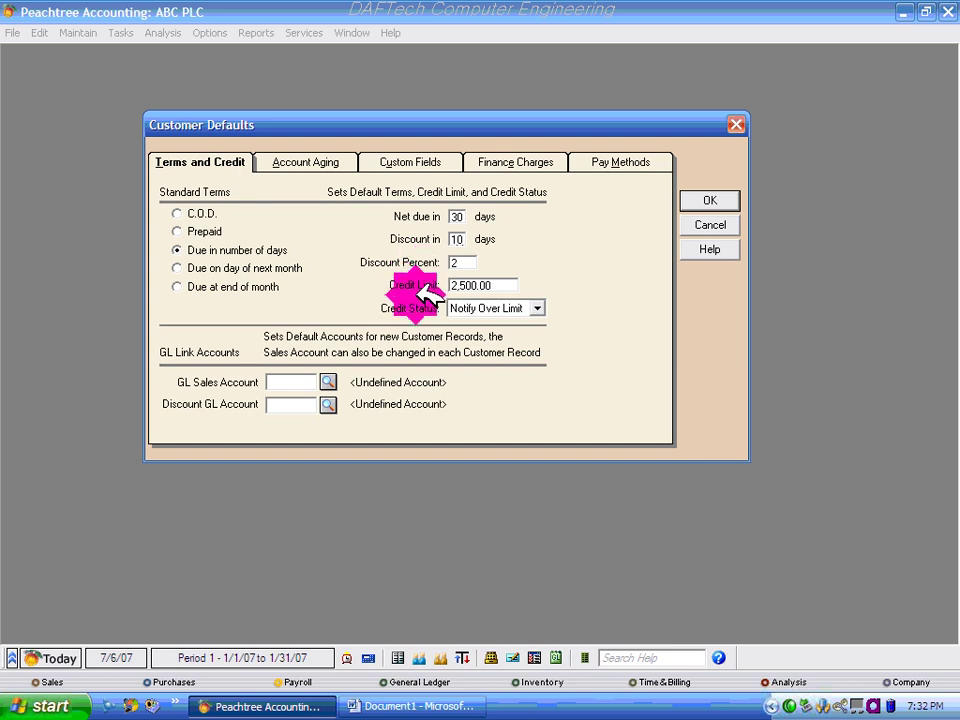
# Step: Set the default customer credit limit to 50,000
pyautogui.click(507, 290)
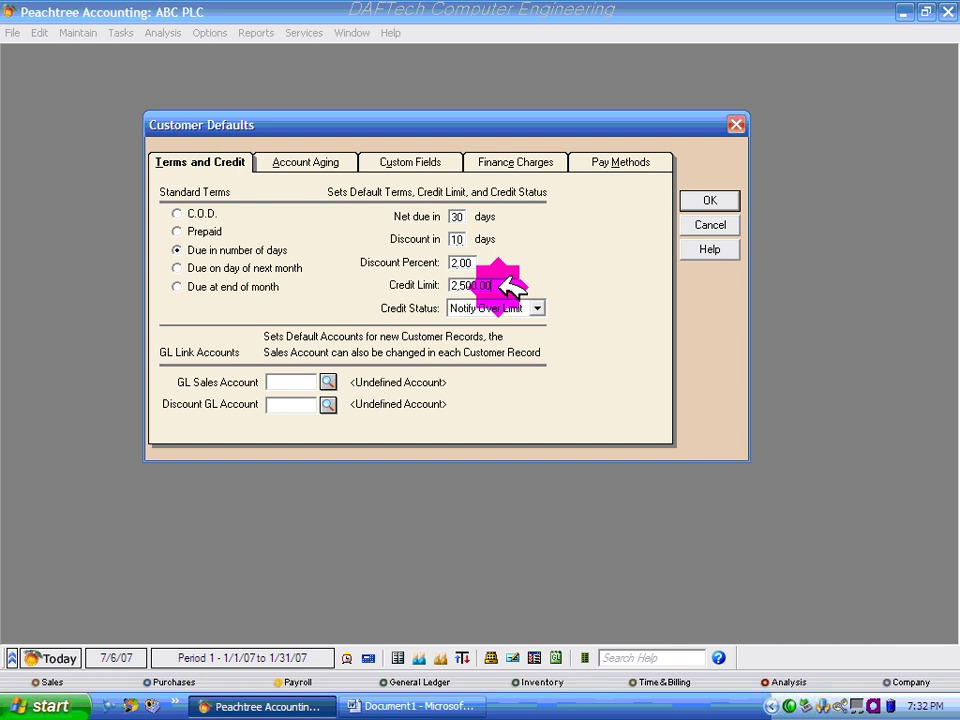
pyautogui.doubleClick(497, 286)
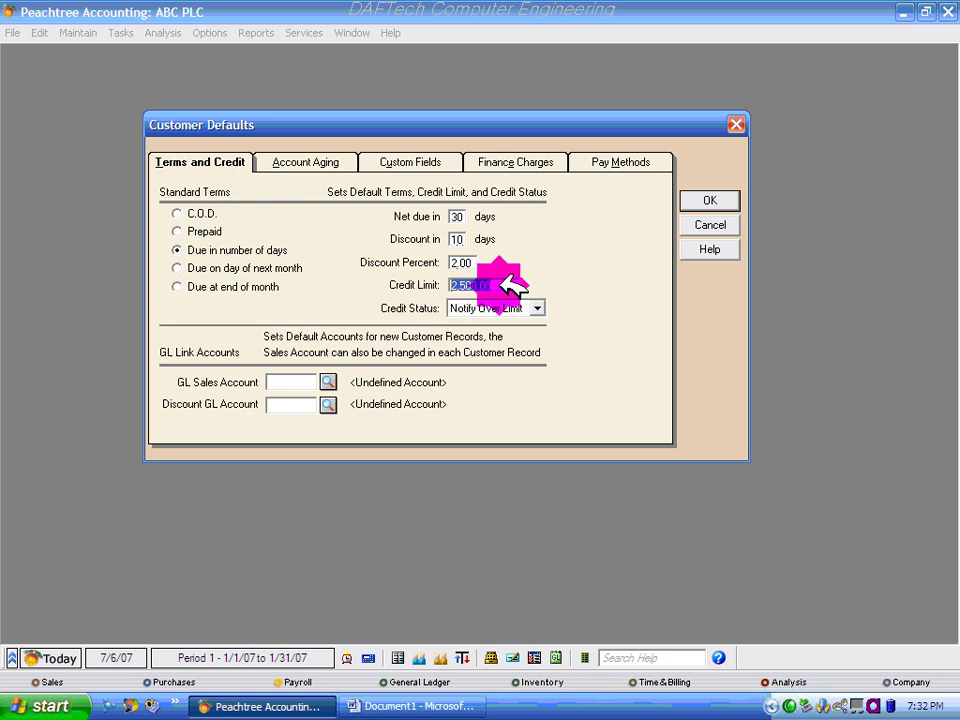
pyautogui.write('5')
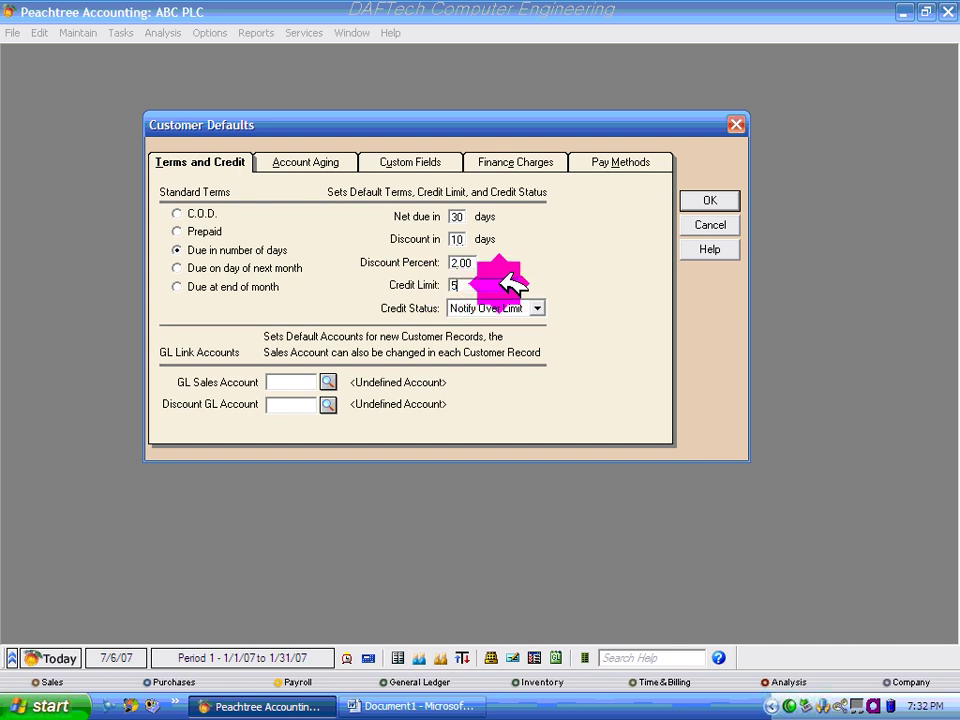
pyautogui.write('0000')
# Step: Try the Always Notify and Hold Over Limit credit statuses for the customer defaults
pyautogui.click(496, 307)
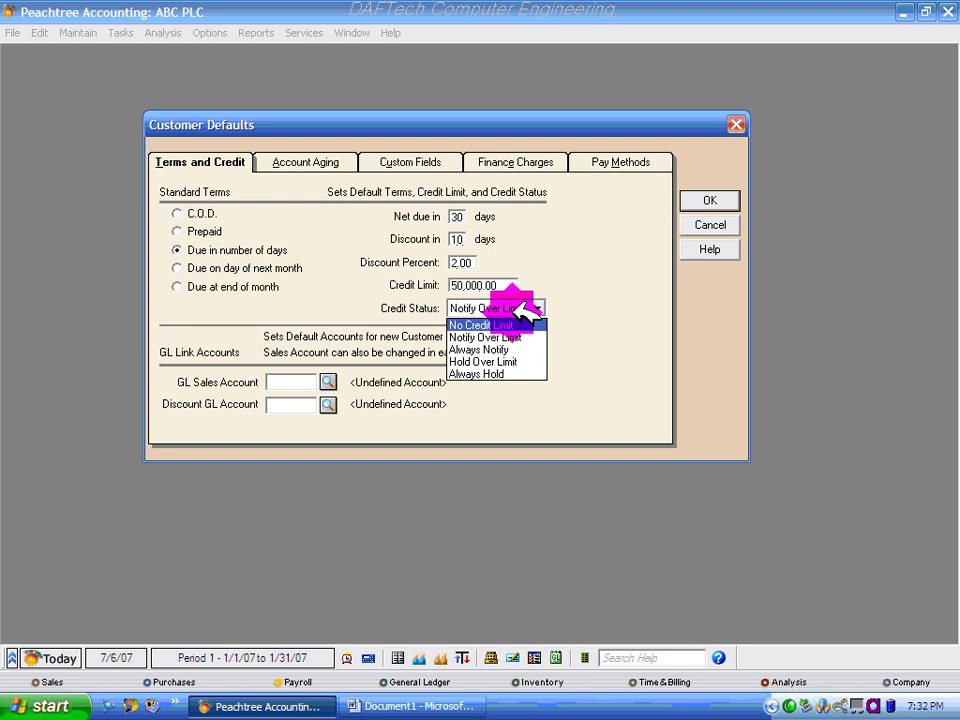
pyautogui.click(514, 307)
pyautogui.click(535, 307)
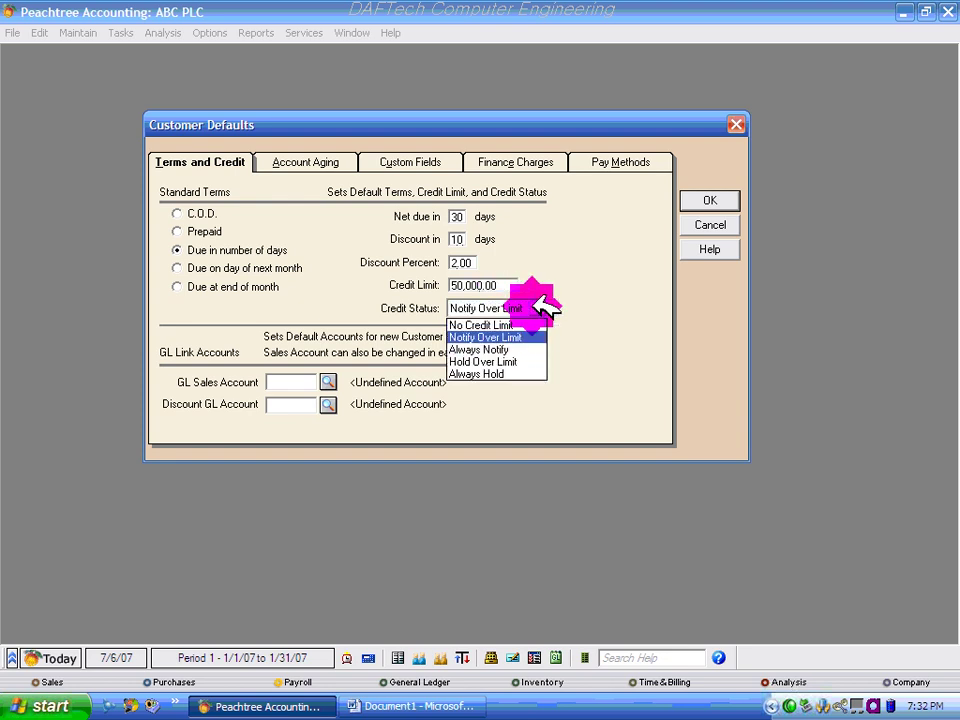
pyautogui.click(535, 307)
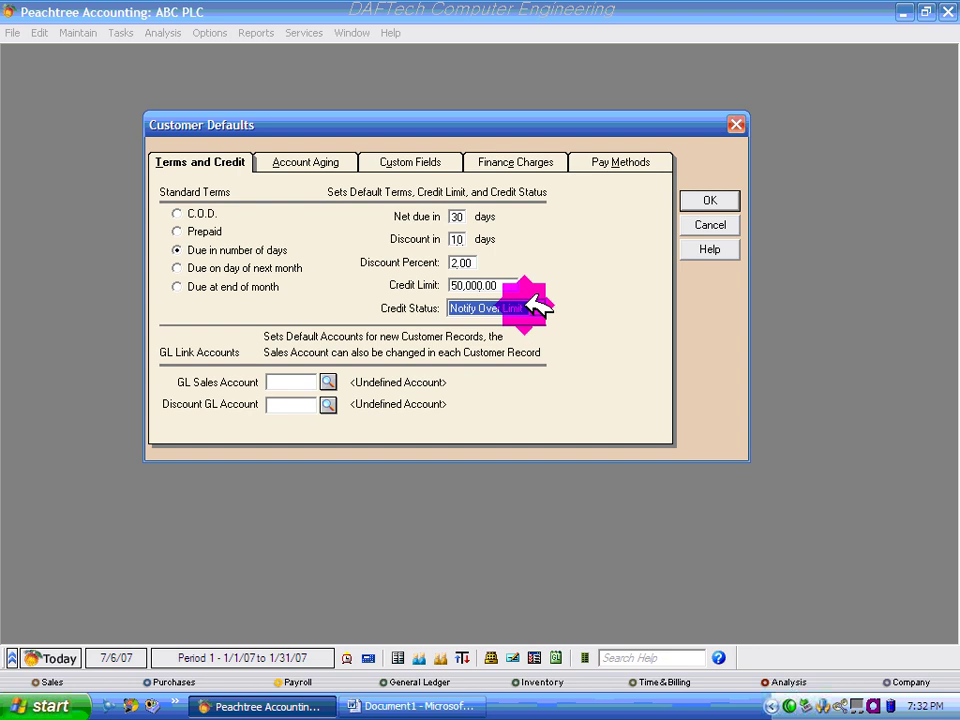
pyautogui.click(506, 286)
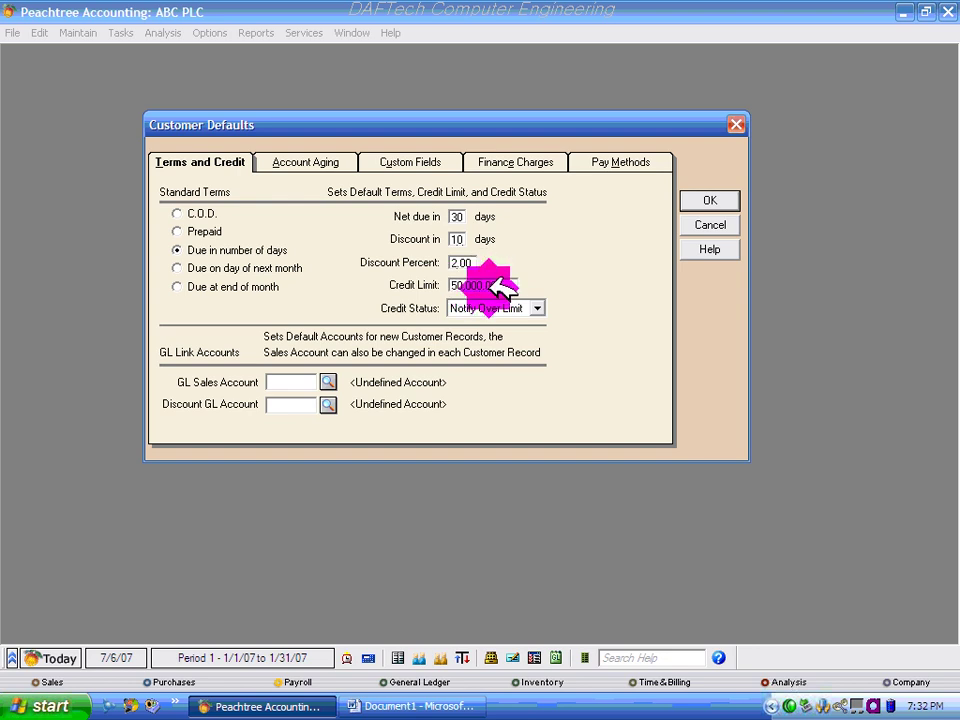
pyautogui.click(510, 286)
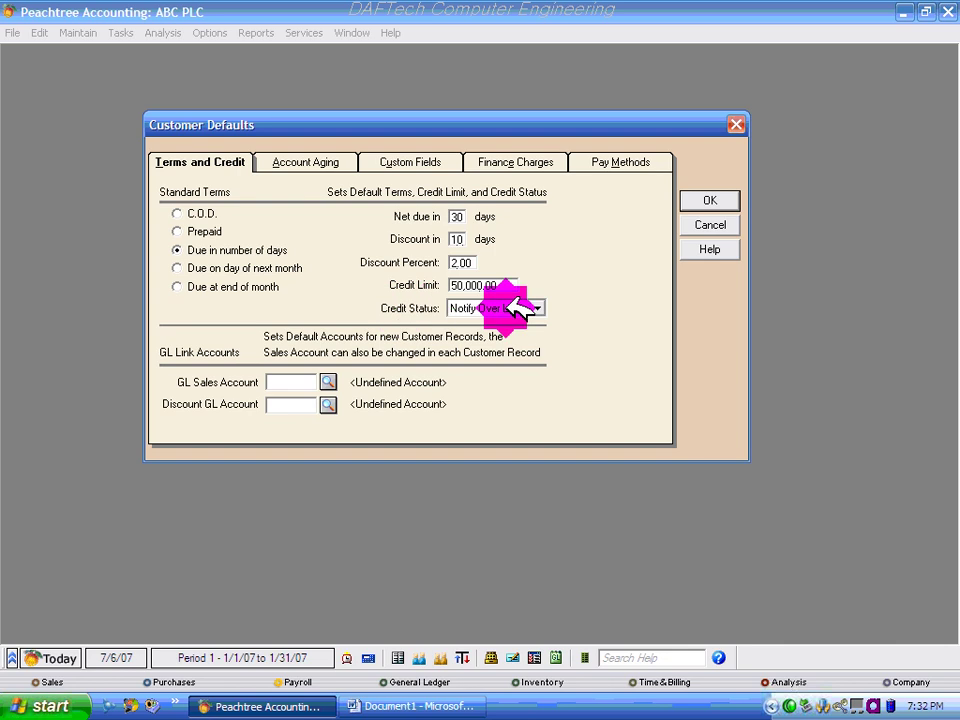
pyautogui.click(540, 309)
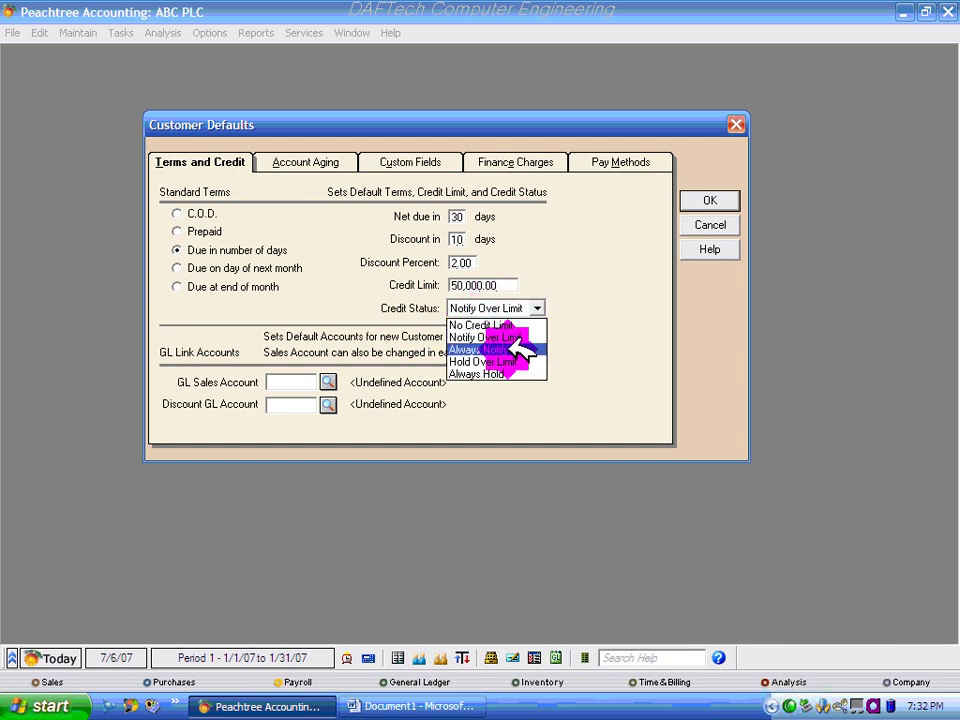
pyautogui.click(518, 350)
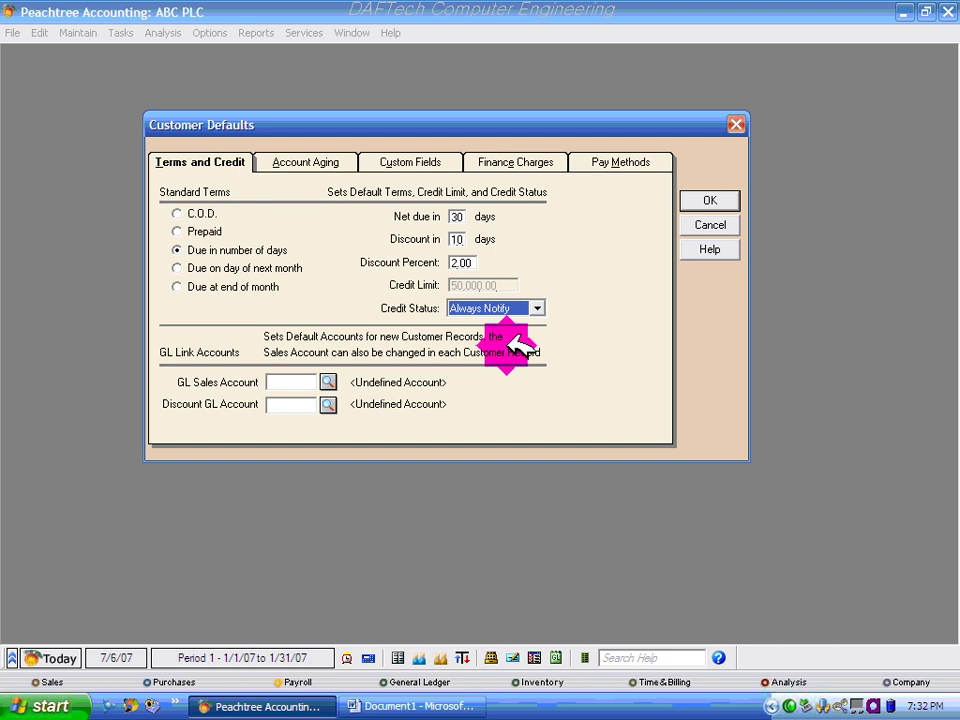
pyautogui.click(543, 307)
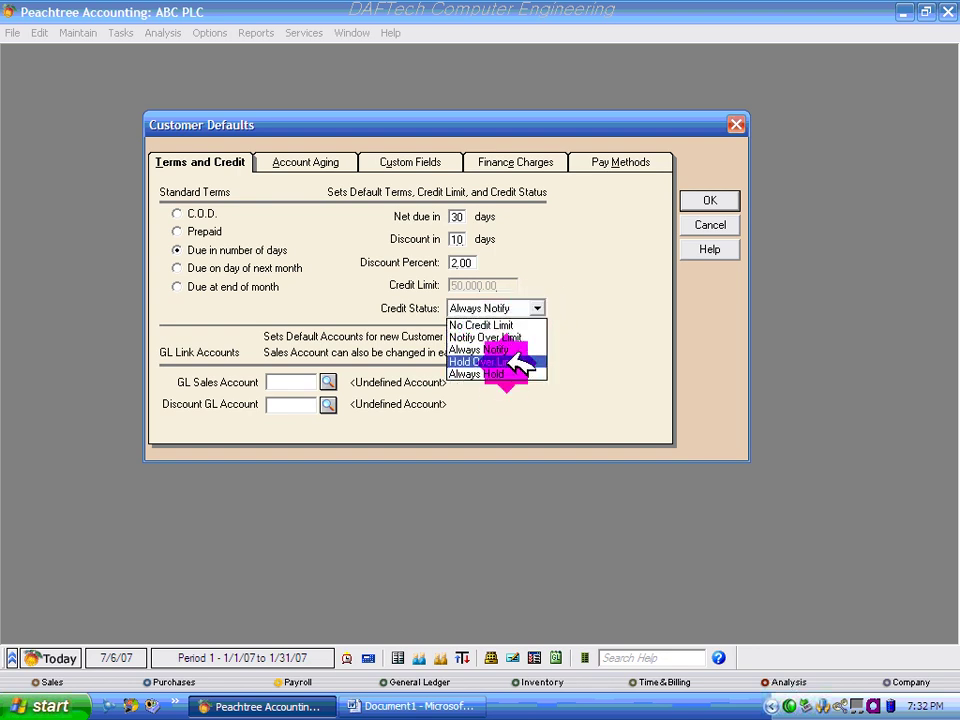
pyautogui.click(512, 361)
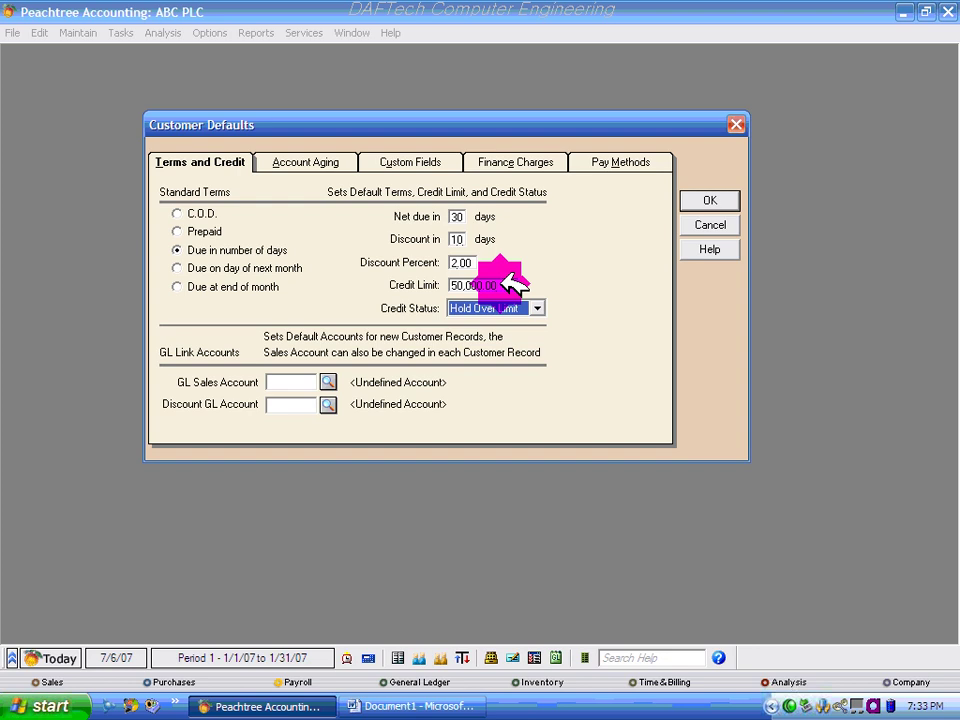
pyautogui.moveTo(510, 280); pyautogui.dragTo(455, 282)
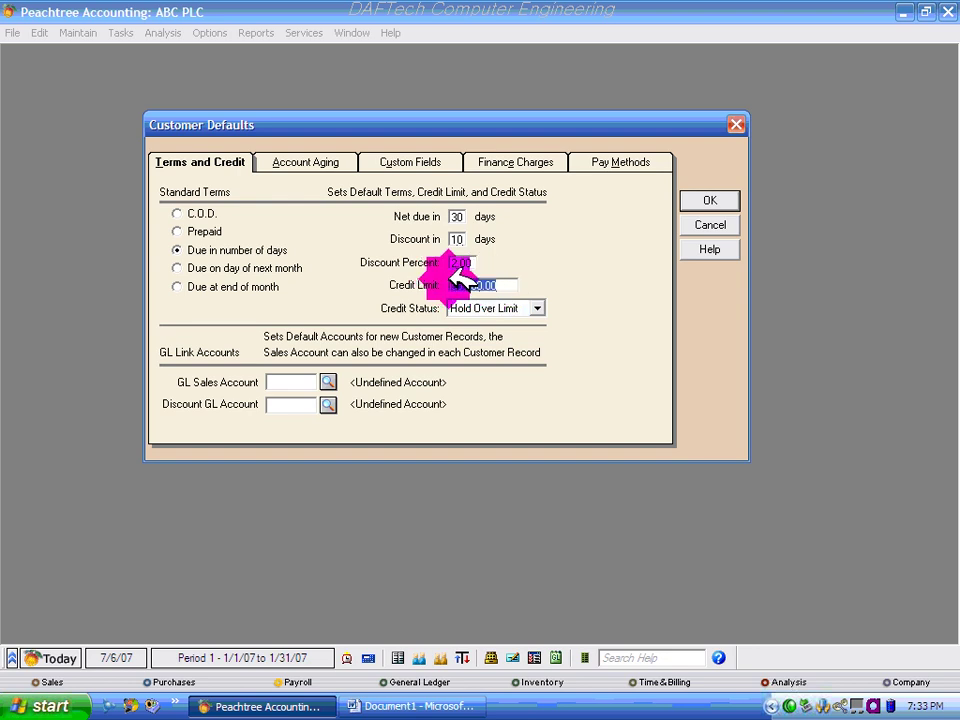
# Step: Set the default customer credit status to Notify Over Limit
pyautogui.click(537, 308)
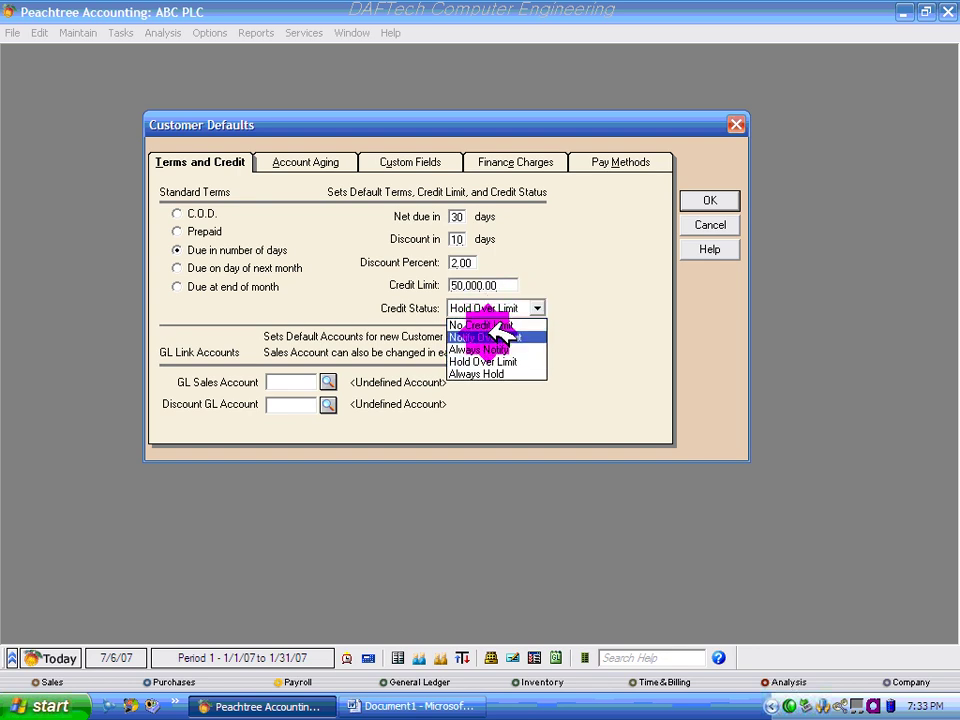
pyautogui.click(495, 337)
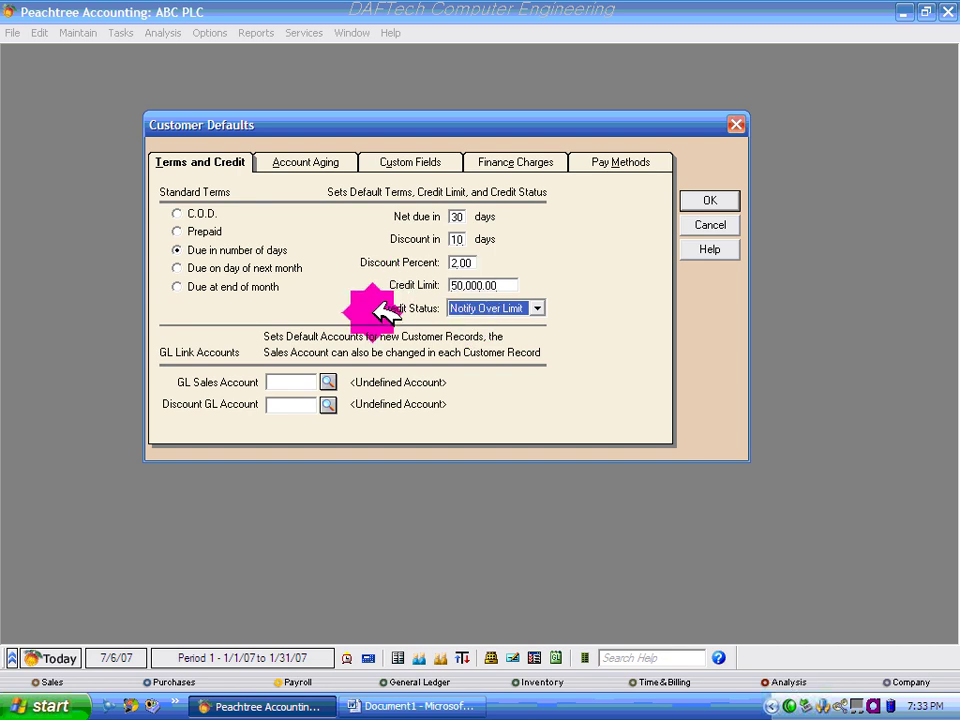
pyautogui.click(537, 308)
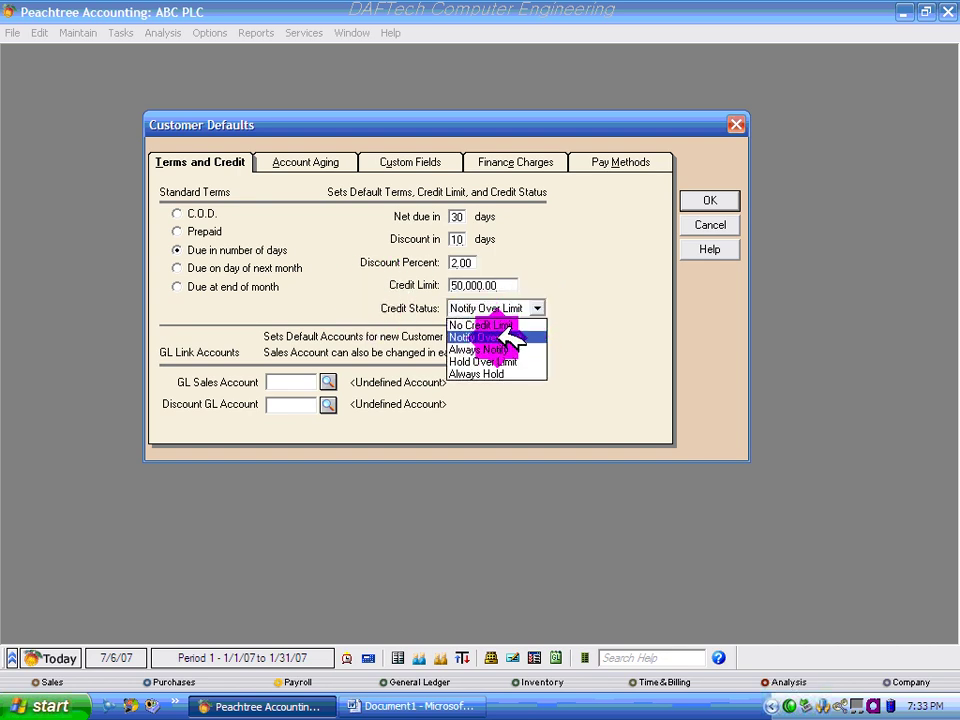
pyautogui.click(505, 337)
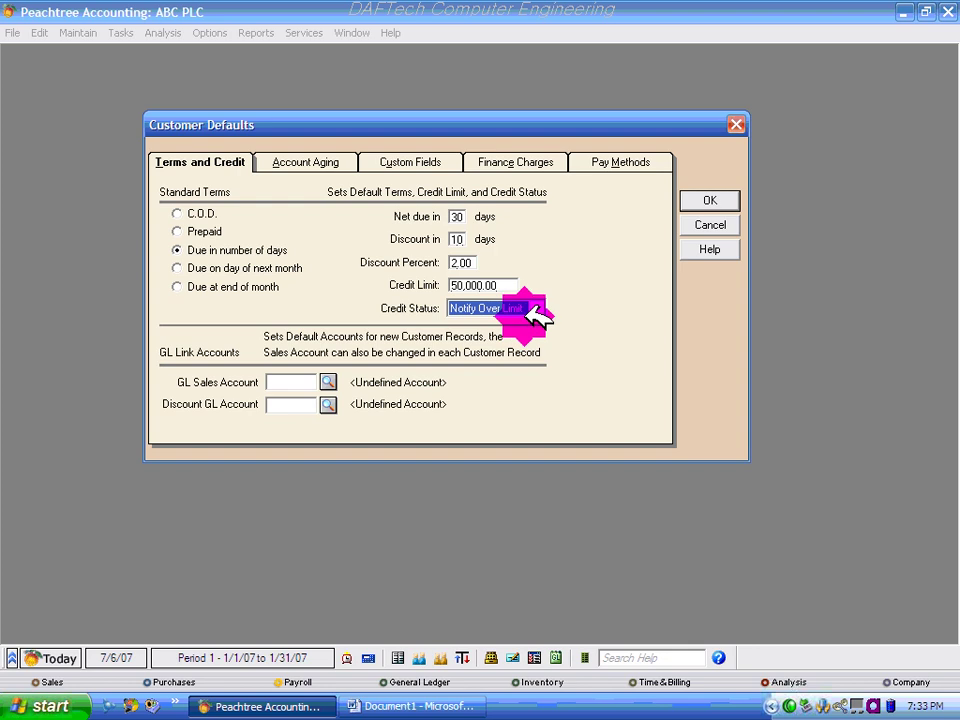
pyautogui.click(490, 286)
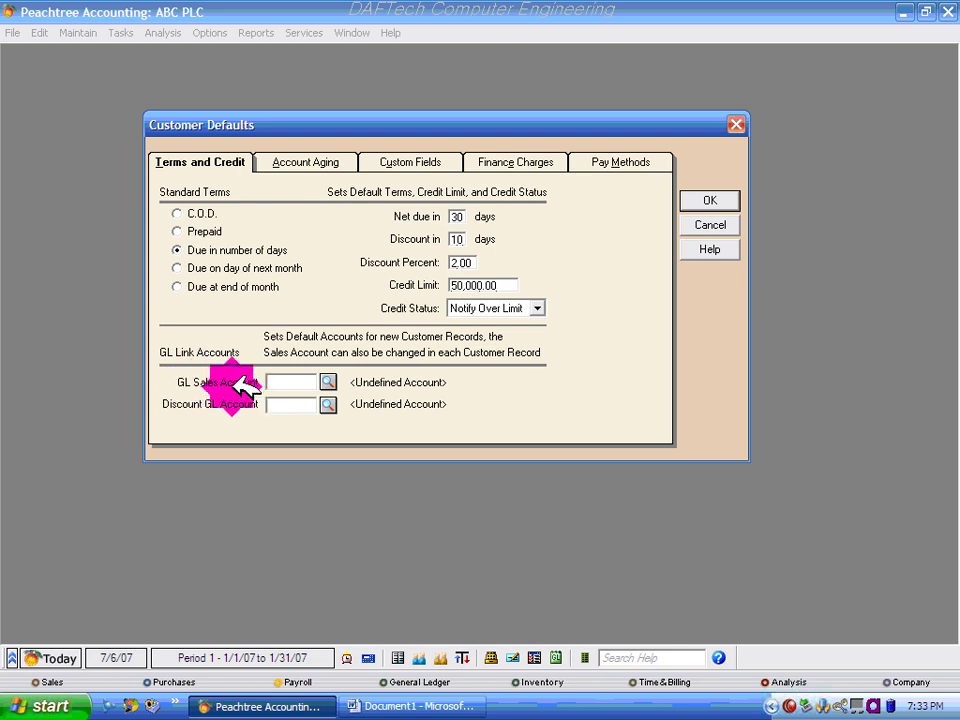
# Step: Set the default GL sales account for new customer records to 4110 Sales
pyautogui.click(285, 382)
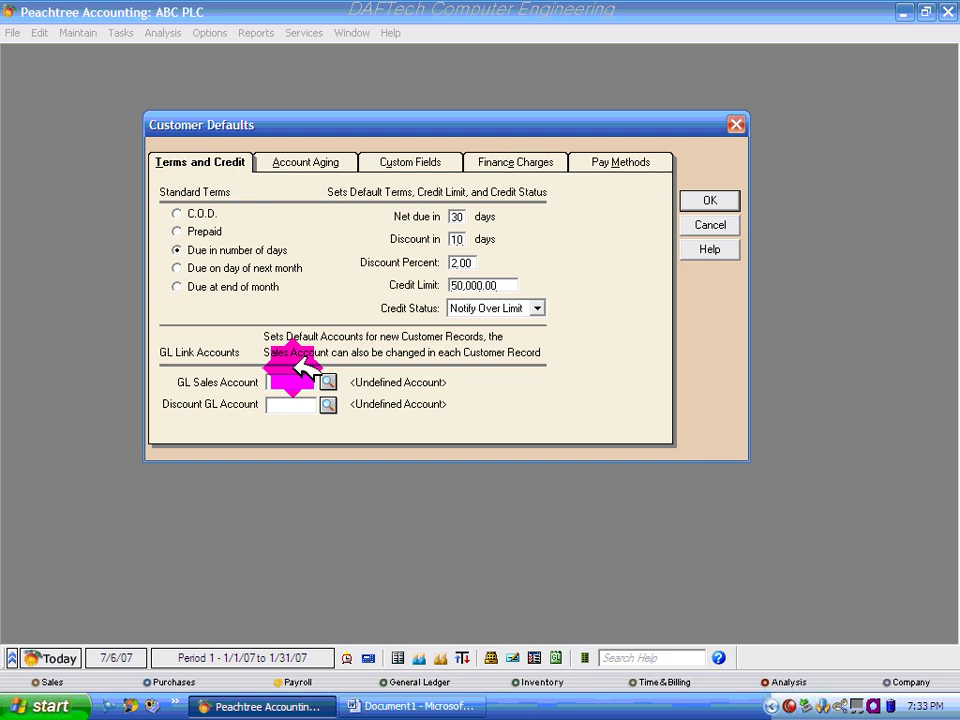
pyautogui.click(327, 382)
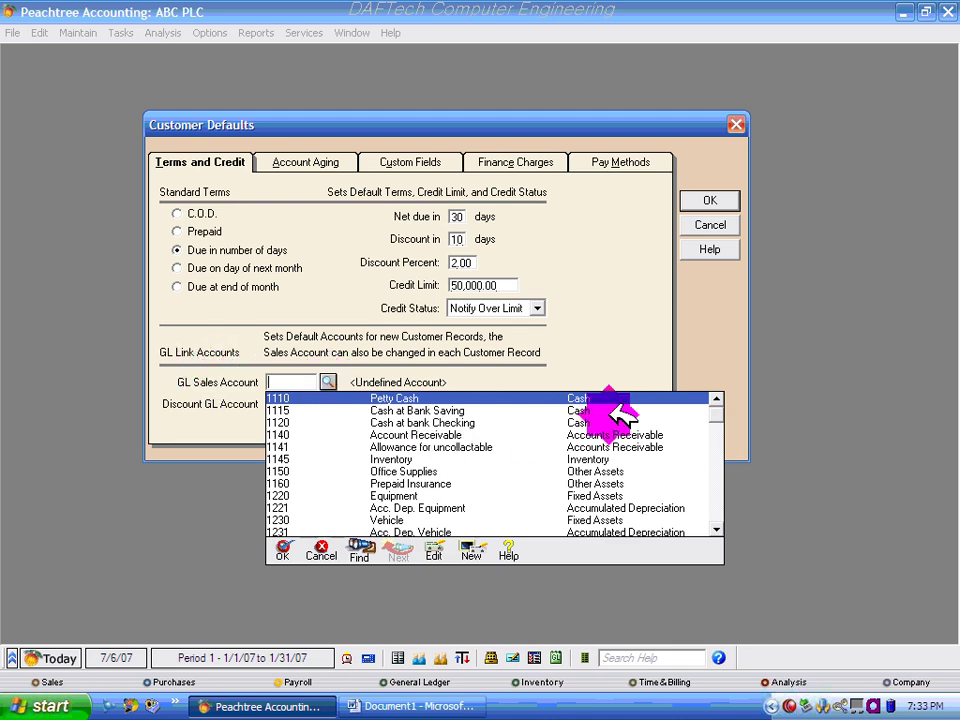
pyautogui.scroll(-3, 720, 410)
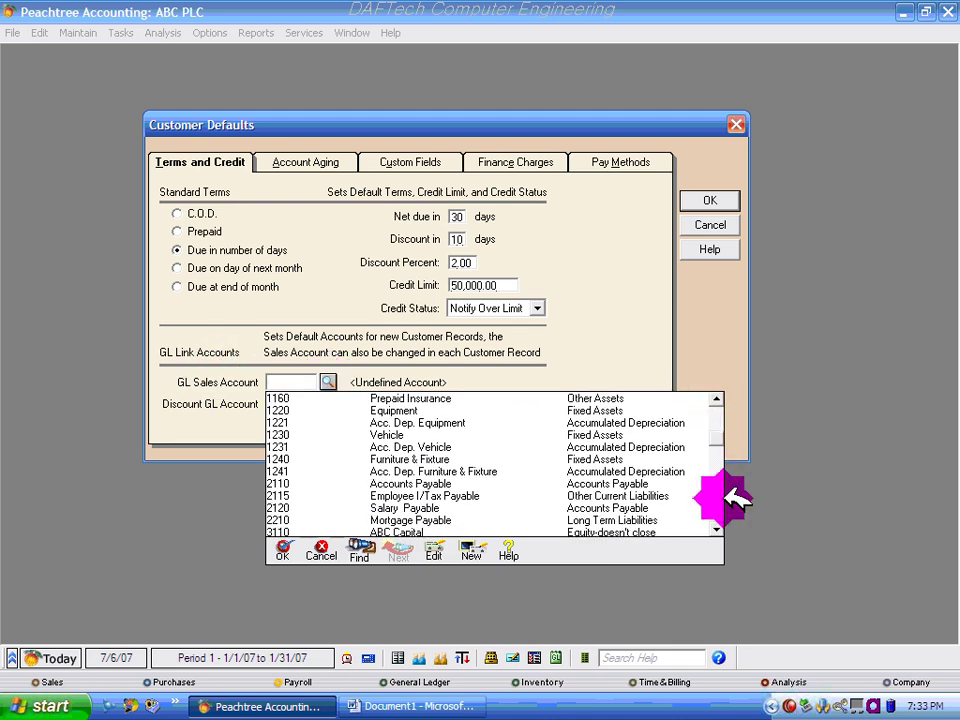
pyautogui.write('4110')
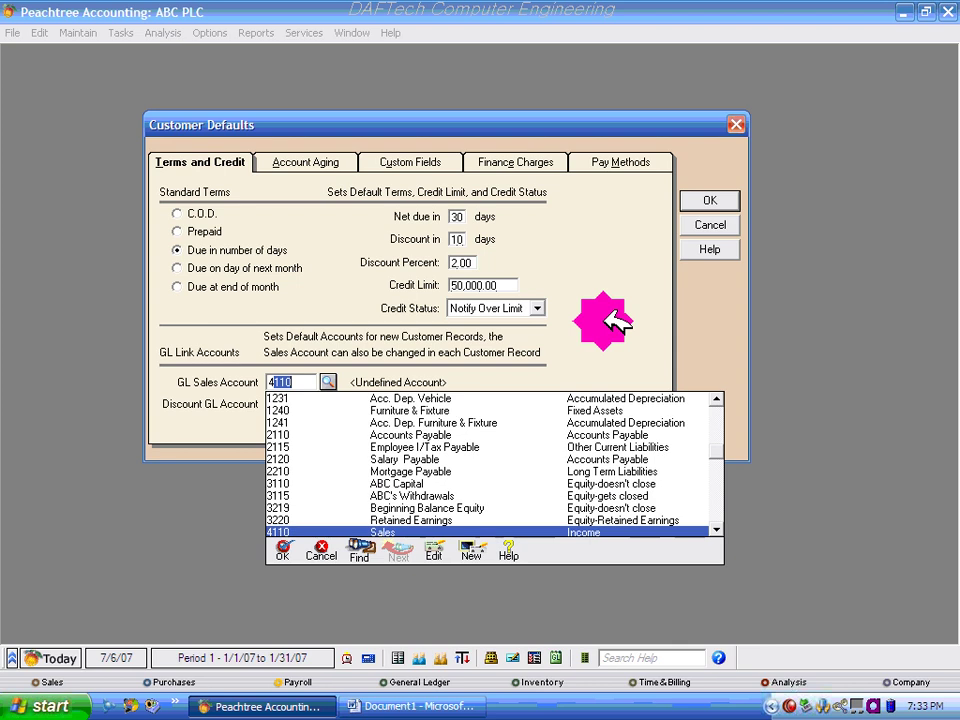
pyautogui.press('Tab')
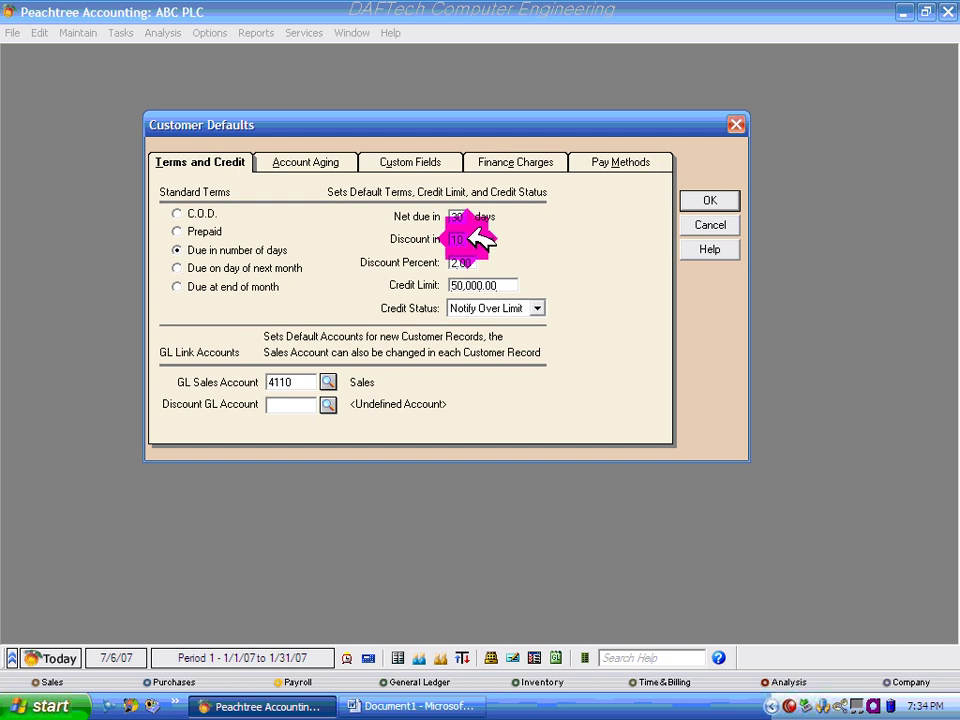
pyautogui.moveTo(471, 236); pyautogui.dragTo(446, 242)
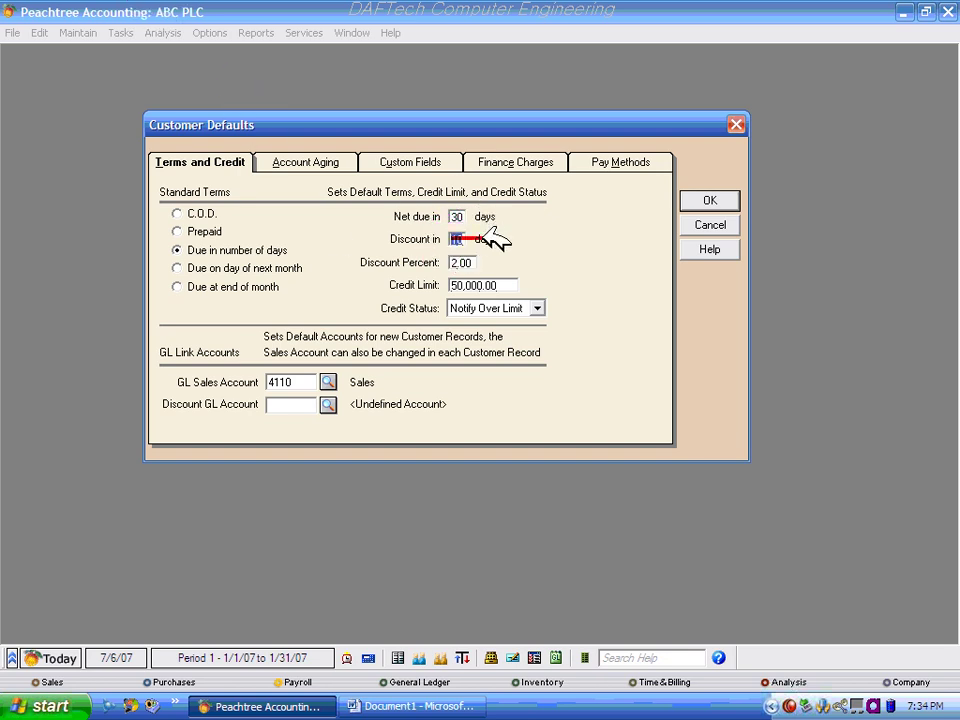
pyautogui.moveTo(493, 240); pyautogui.dragTo(405, 248)
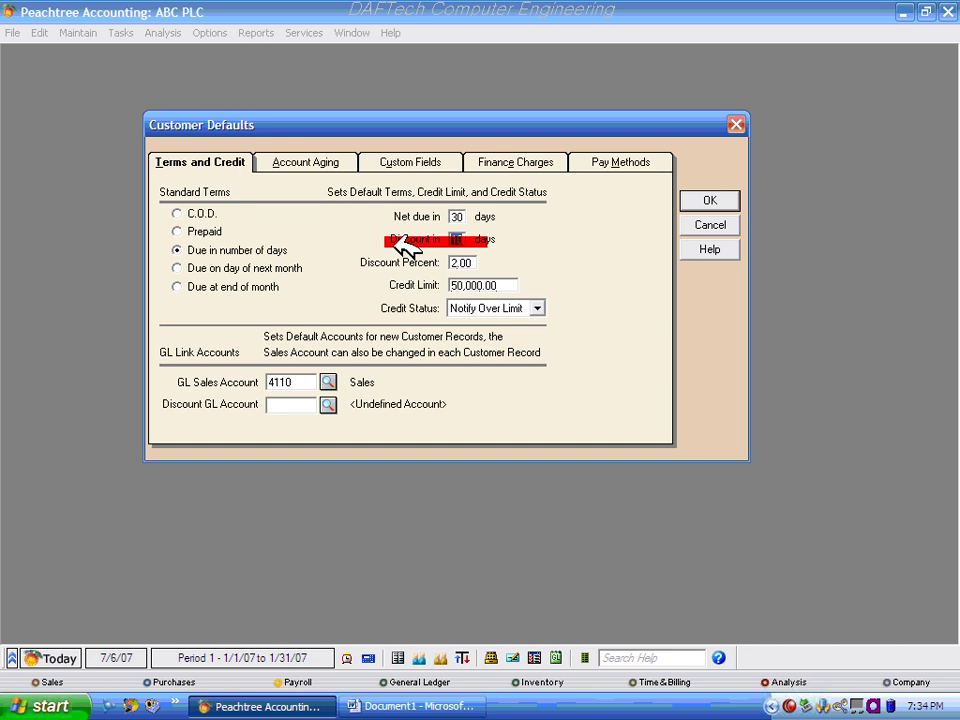
pyautogui.moveTo(500, 266)
pyautogui.mouseDown()
pyautogui.moveTo(410, 265)
pyautogui.moveTo(430, 260)
pyautogui.moveTo(357, 250)
pyautogui.mouseUp()
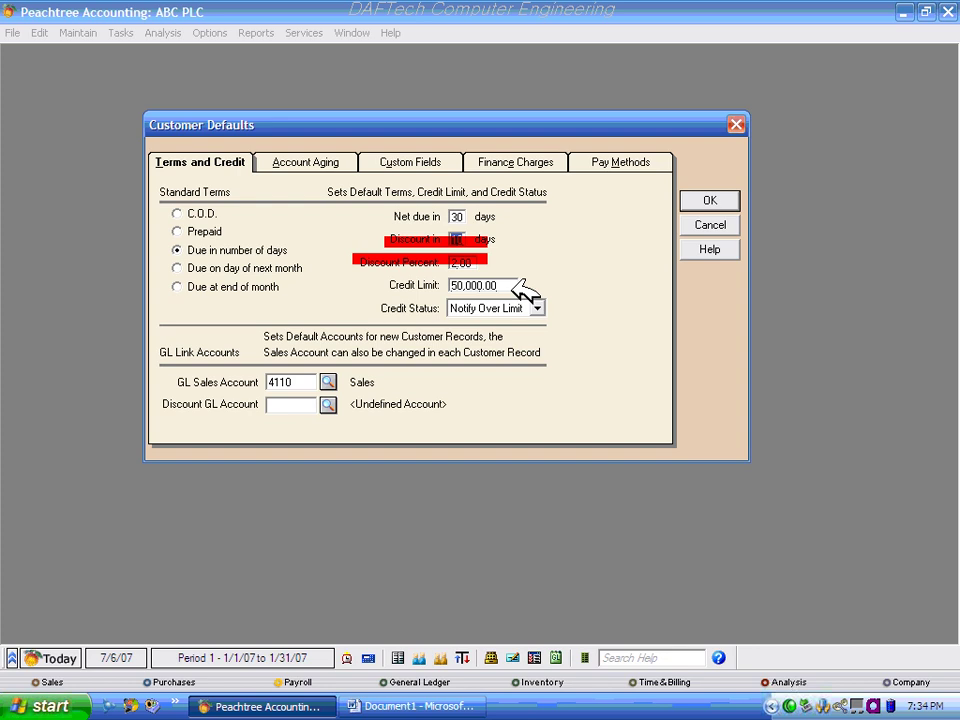
pyautogui.click(487, 245)
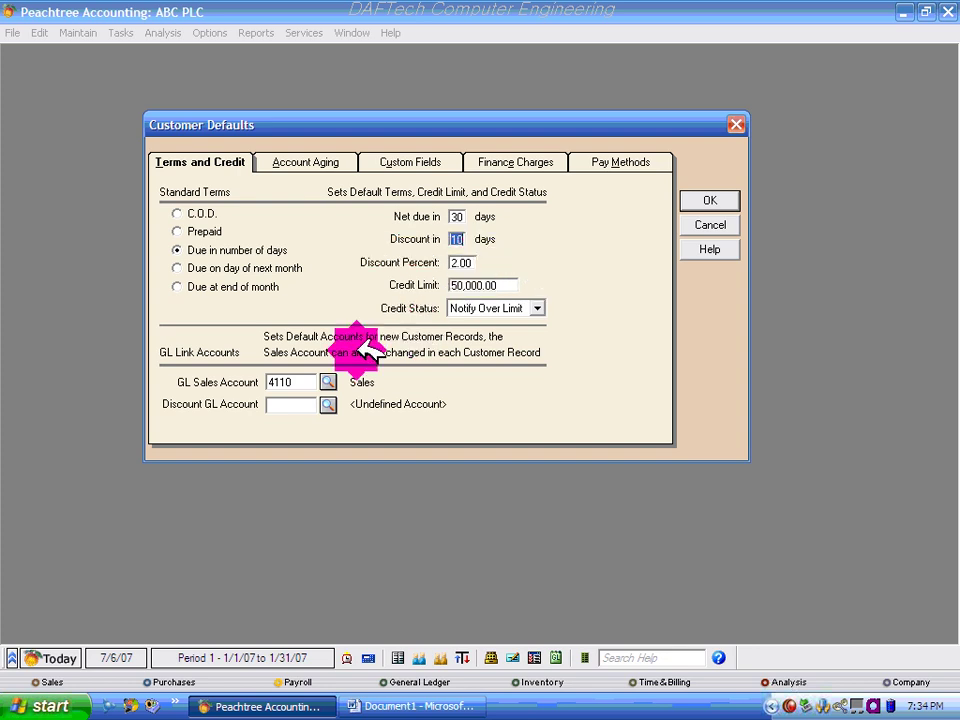
# Step: Set the default discount GL account to 4215 Sales Allowance
pyautogui.click(328, 404)
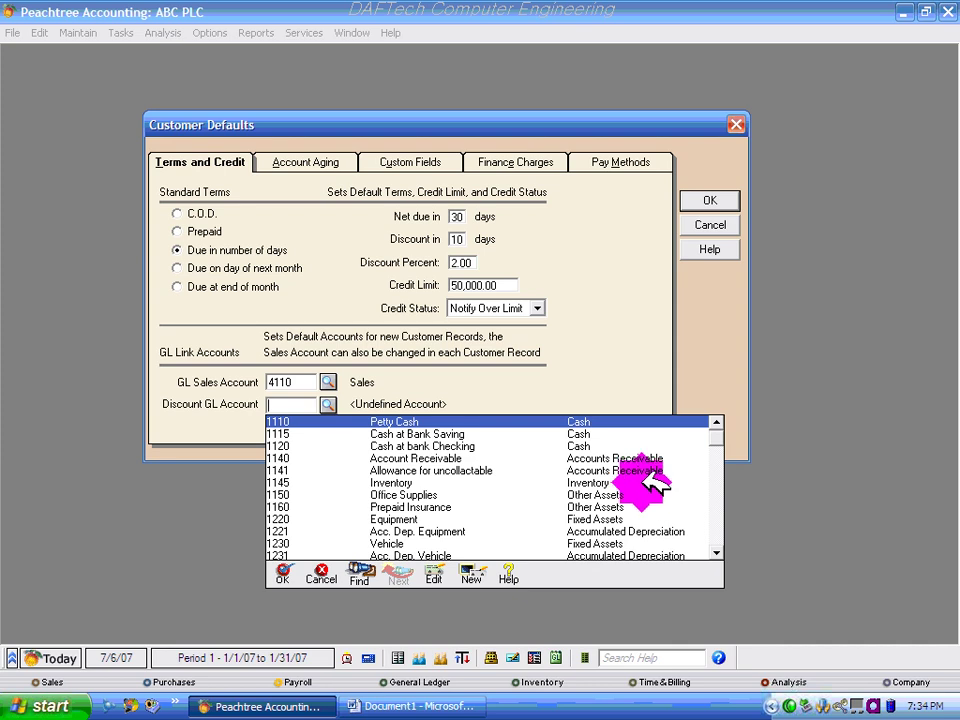
pyautogui.write('4110')
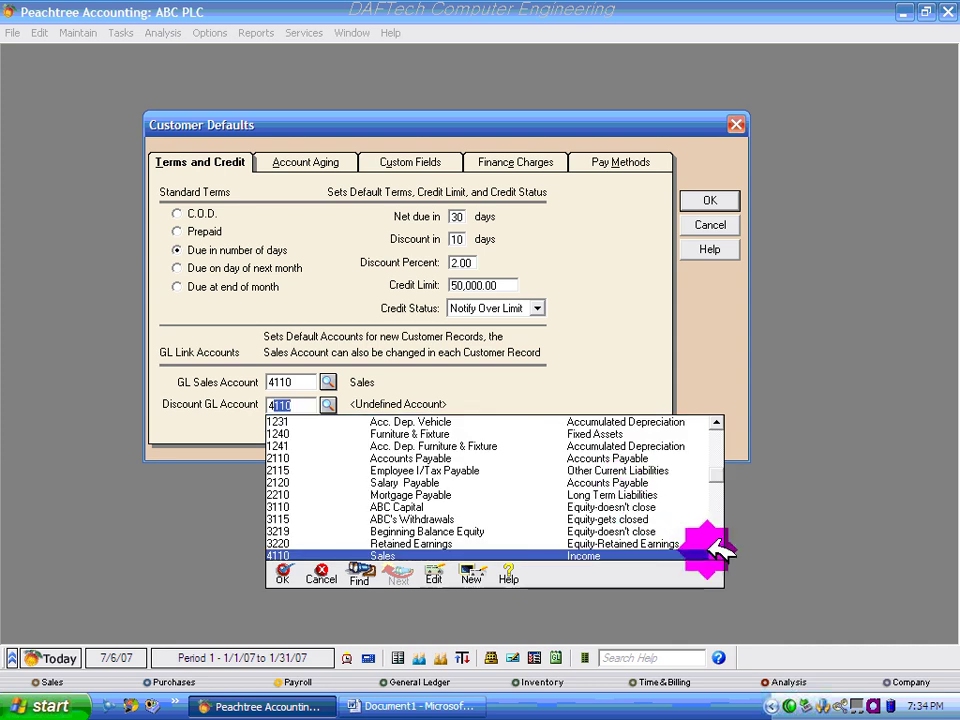
pyautogui.scroll(-3, 705, 520)
pyautogui.click(572, 532)
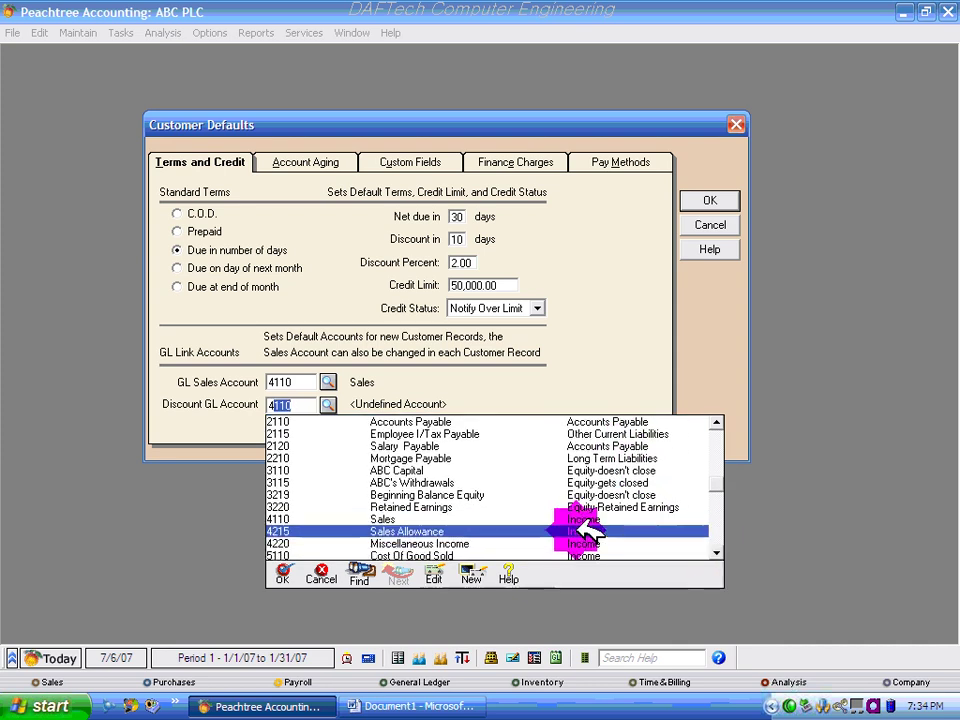
pyautogui.click(572, 530)
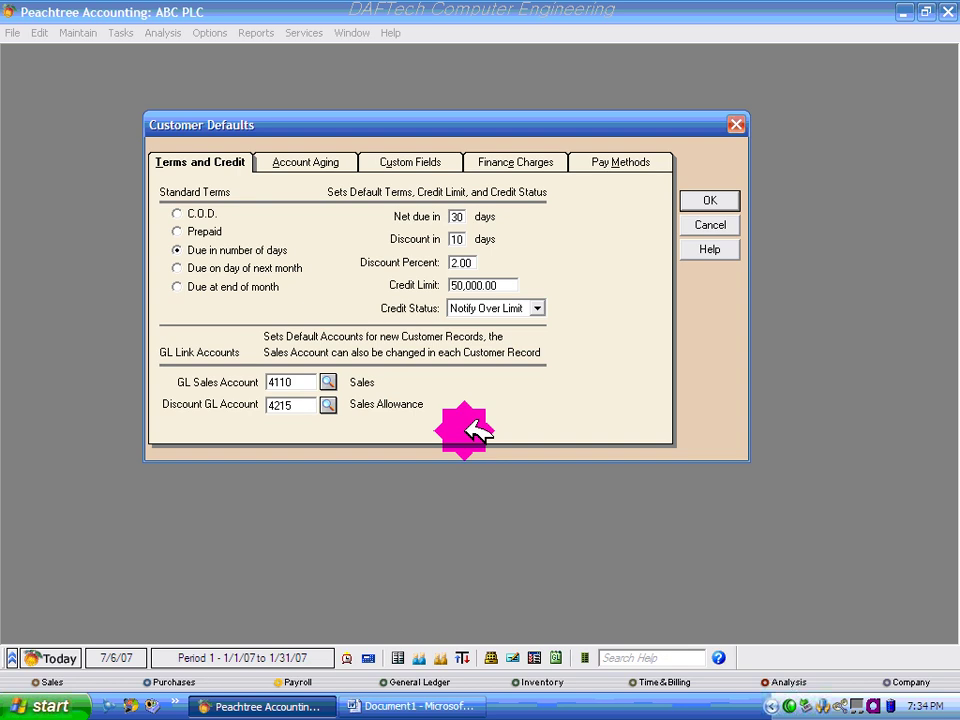
# Step: Review the account aging categories and the finance charge settings alongside the standard payment terms
pyautogui.click(472, 261)
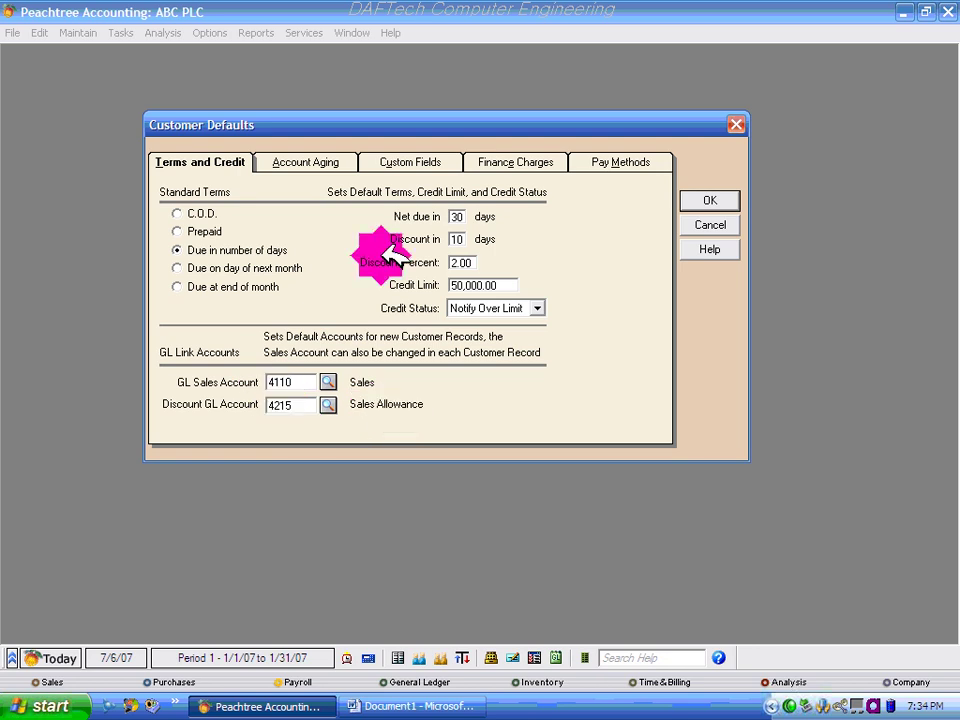
pyautogui.click(315, 163)
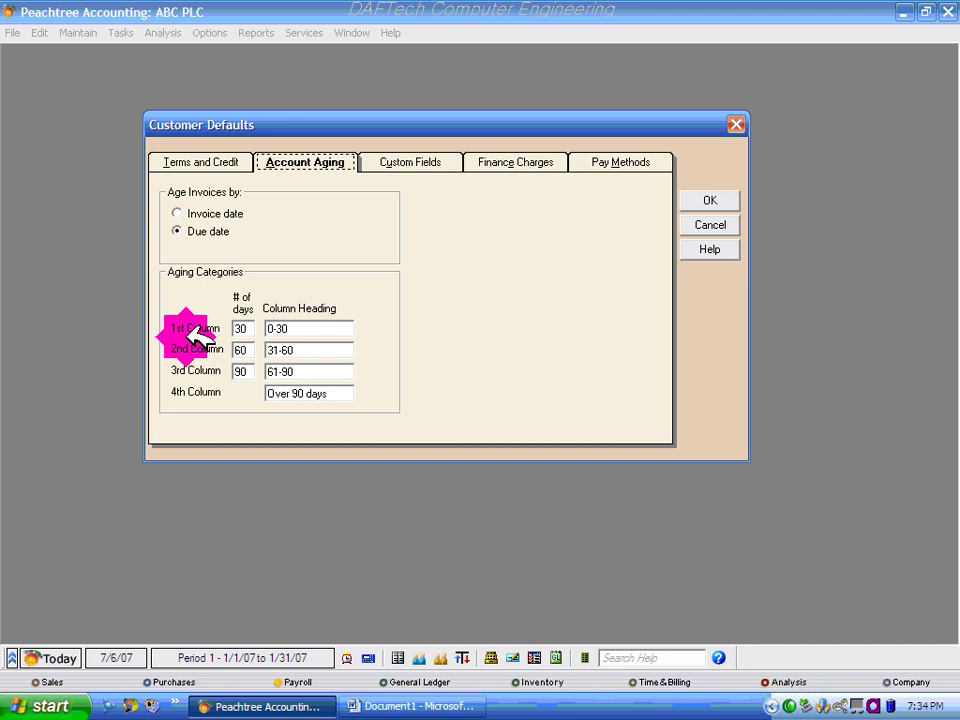
pyautogui.click(224, 164)
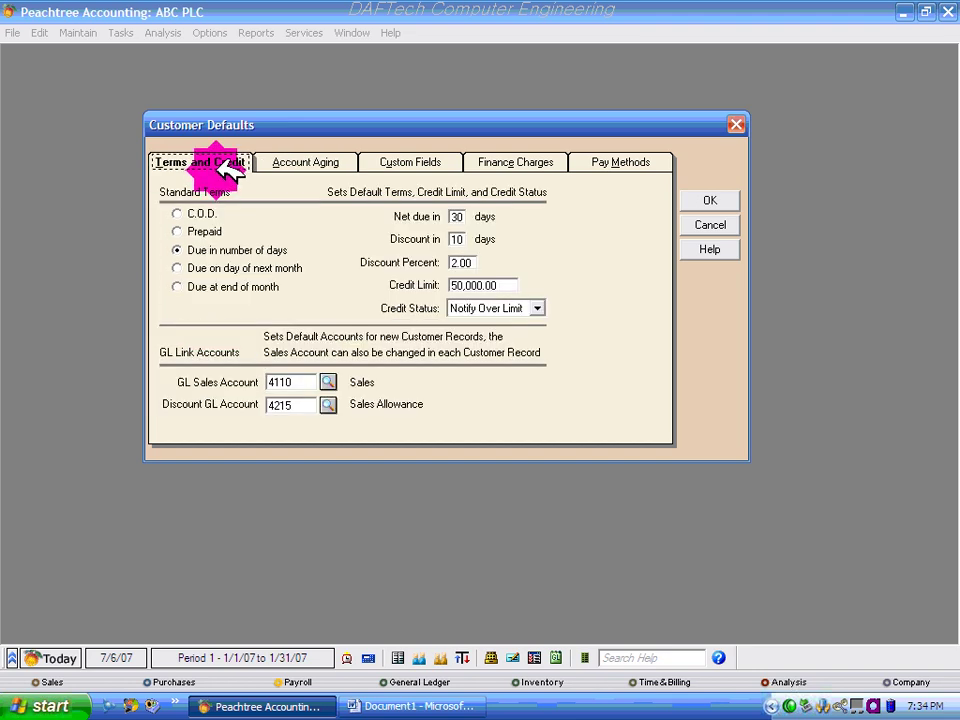
pyautogui.click(307, 162)
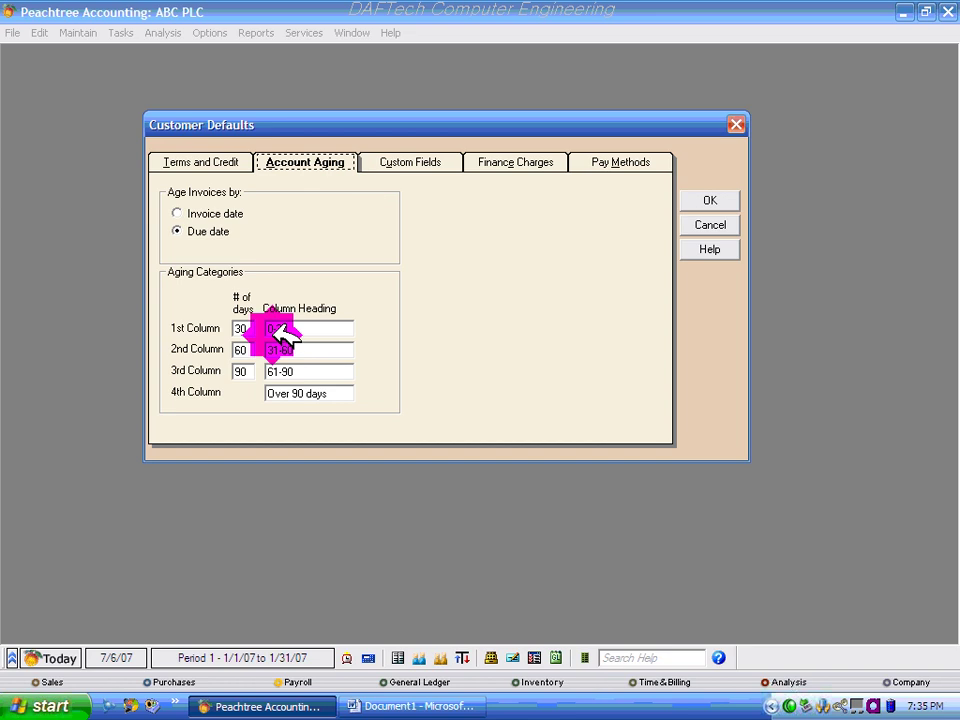
pyautogui.click(506, 160)
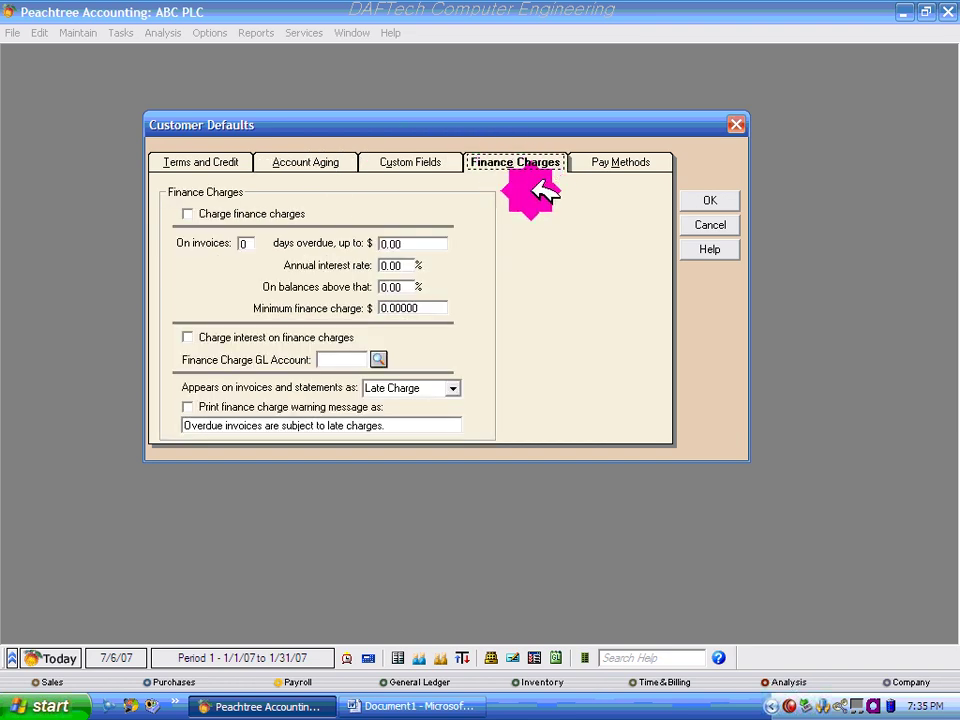
pyautogui.click(212, 158)
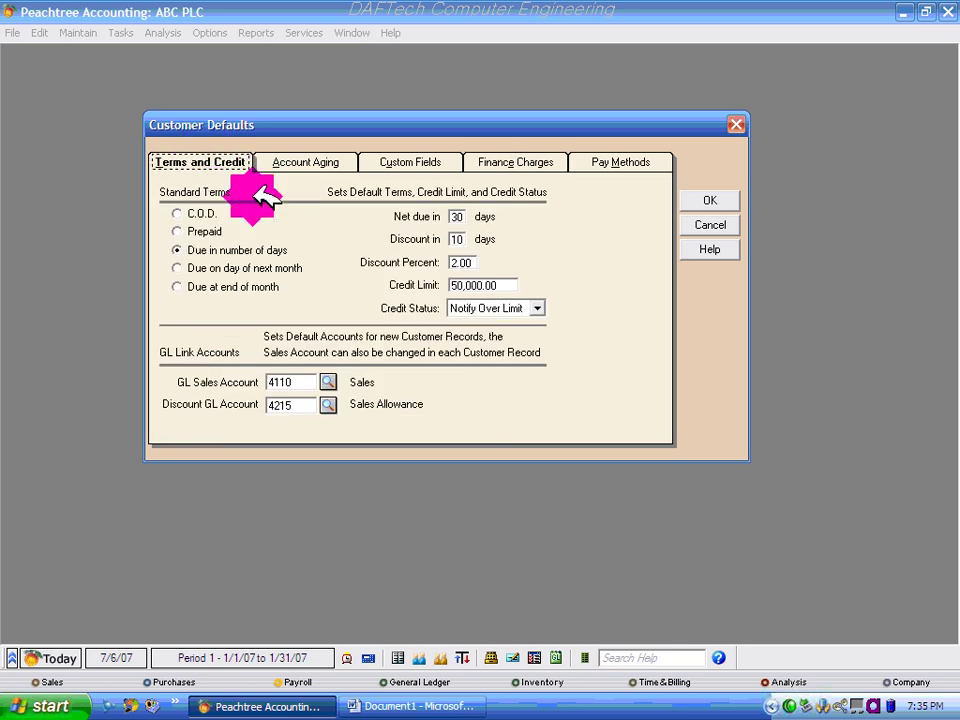
pyautogui.click(468, 217)
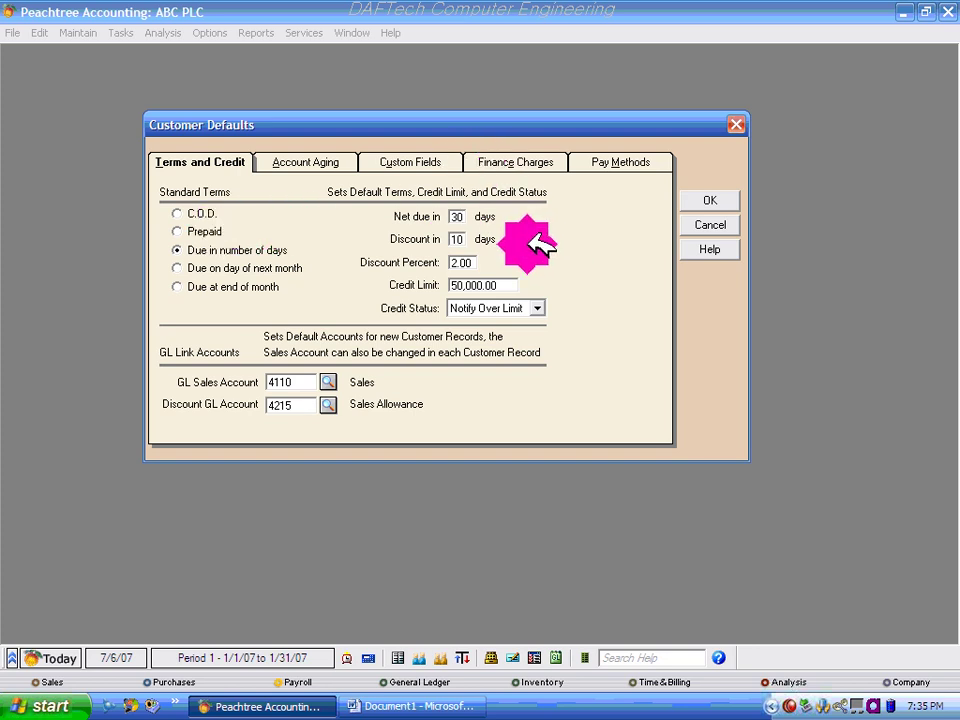
# Step: Enable finance charges in the customer defaults and apply them to invoices 10 days overdue
pyautogui.click(528, 168)
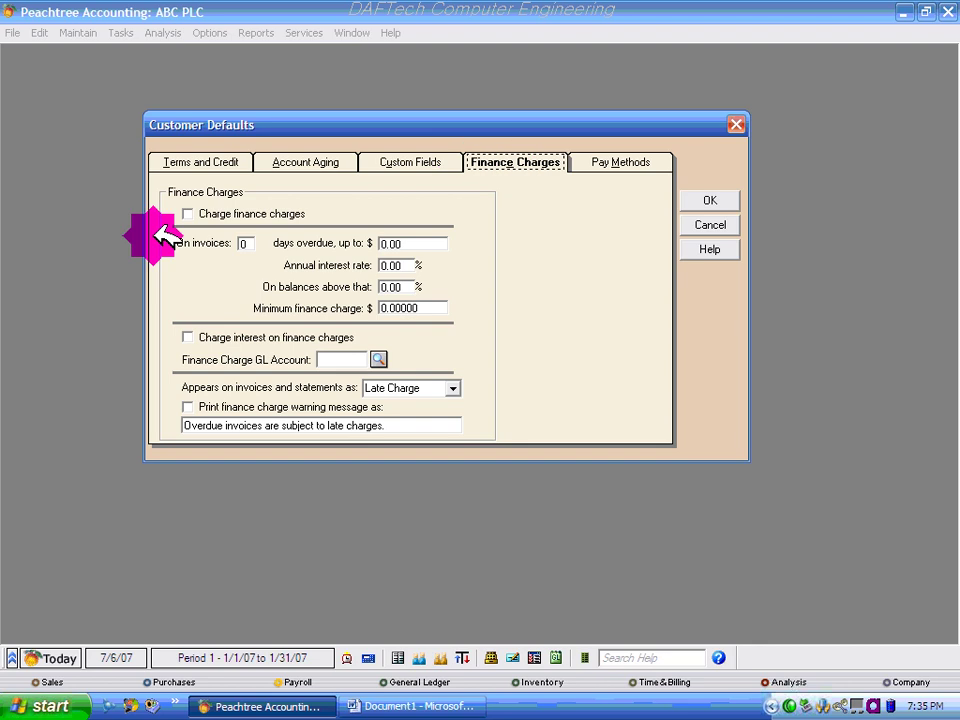
pyautogui.click(195, 213)
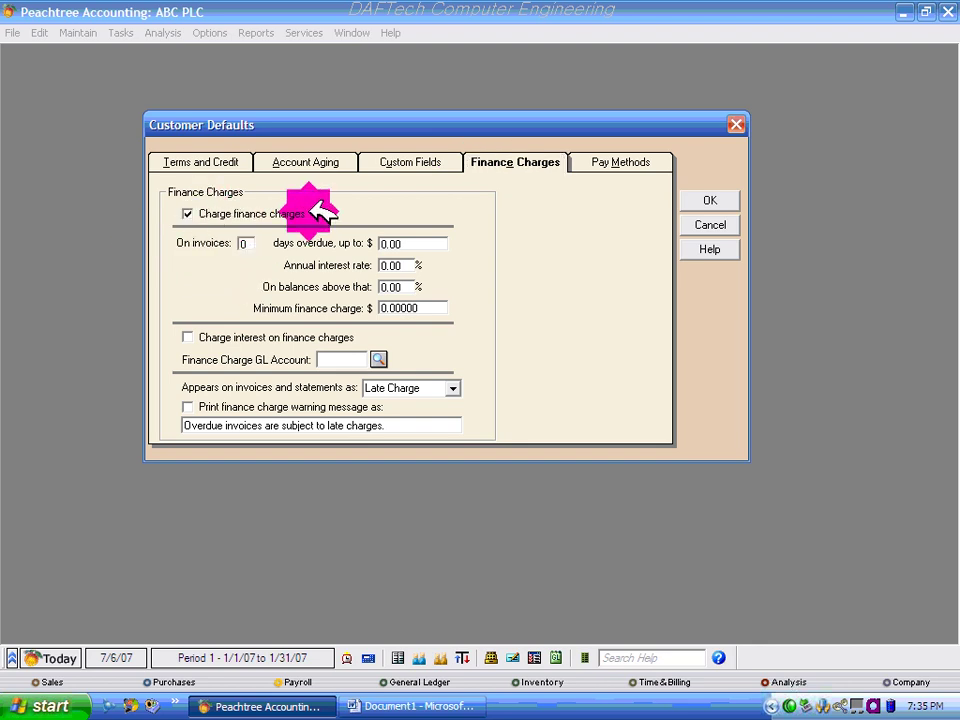
pyautogui.click(250, 244)
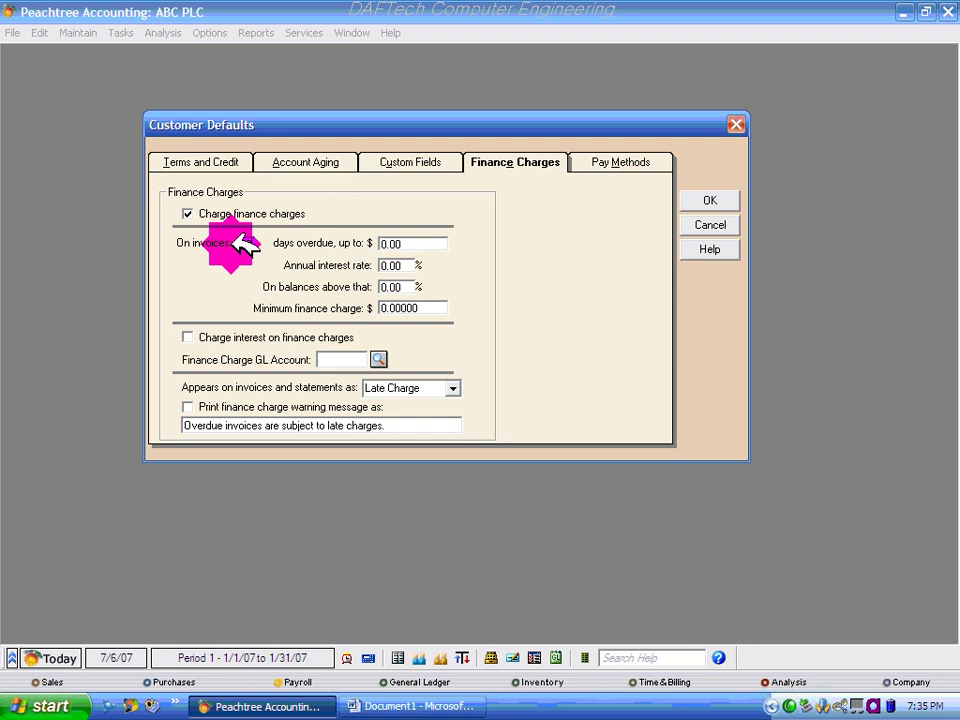
pyautogui.write('10')
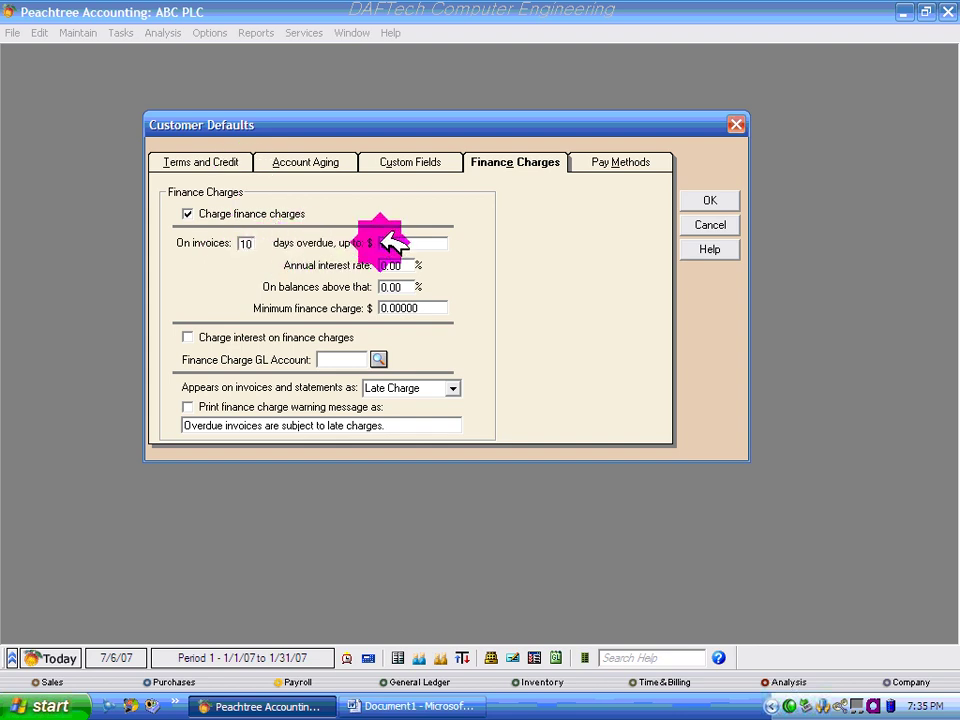
pyautogui.doubleClick(245, 243)
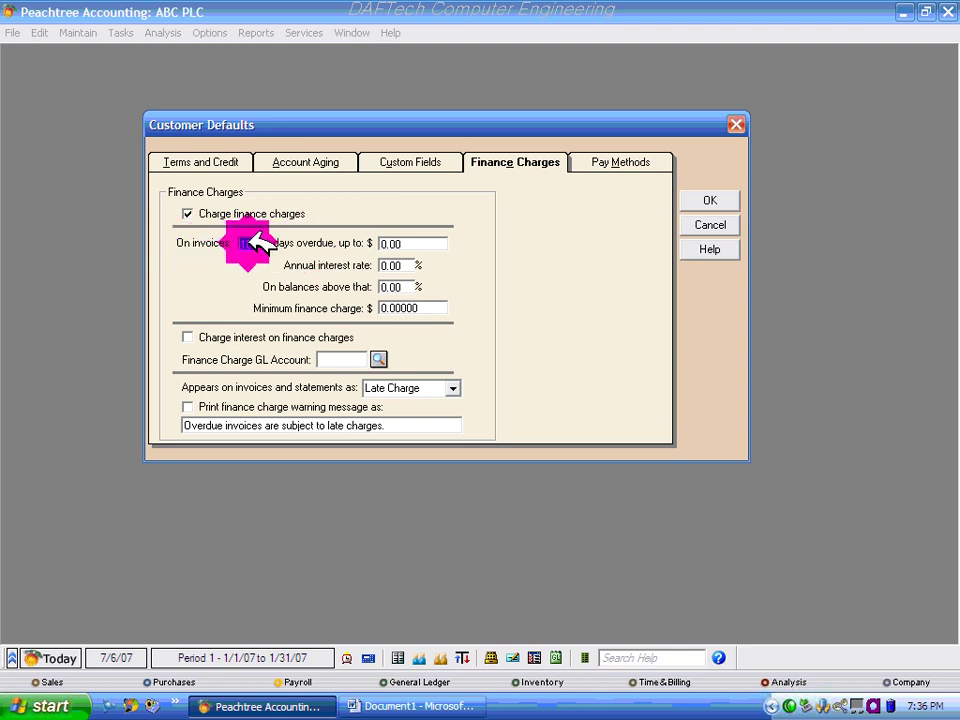
pyautogui.click(199, 164)
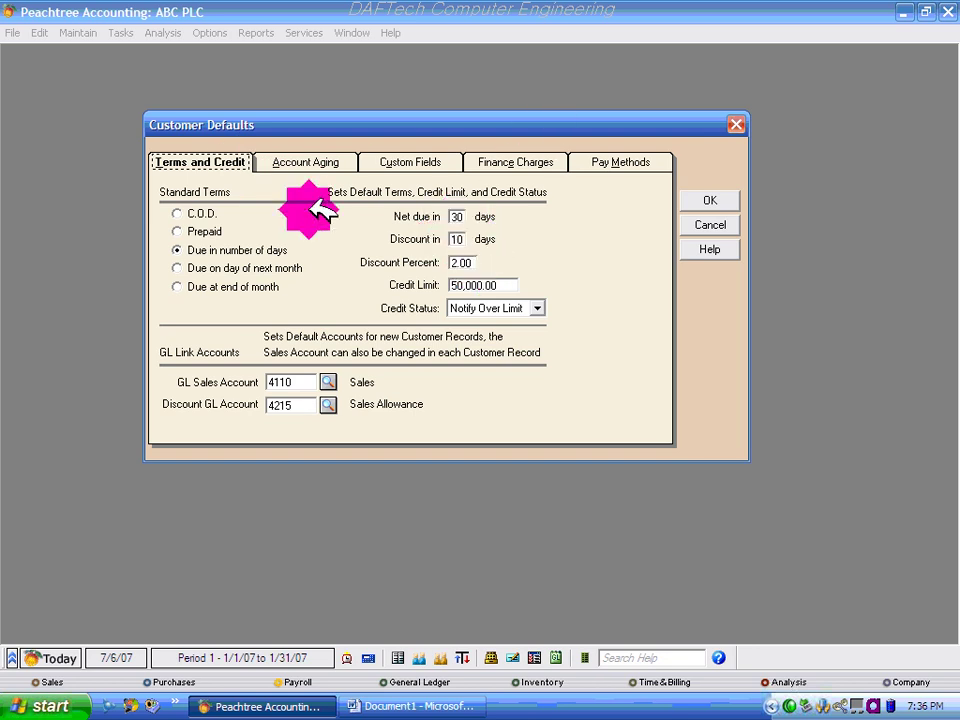
pyautogui.click(510, 162)
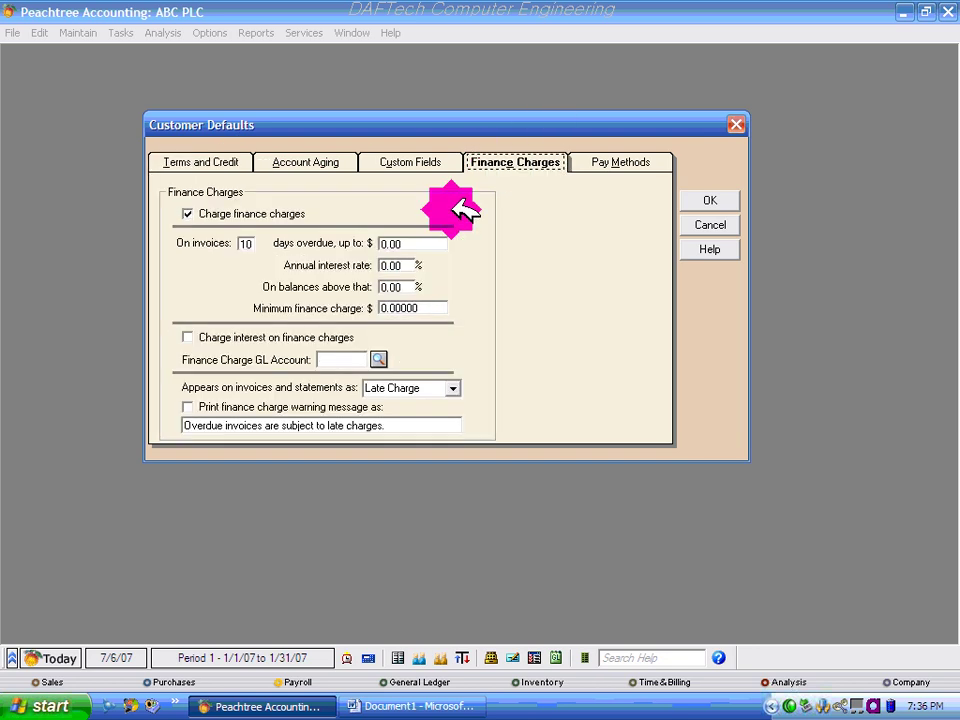
# Step: Set the finance charge's overdue balance threshold to $50,000 and its annual interest rate to 6 percent
pyautogui.click(420, 243)
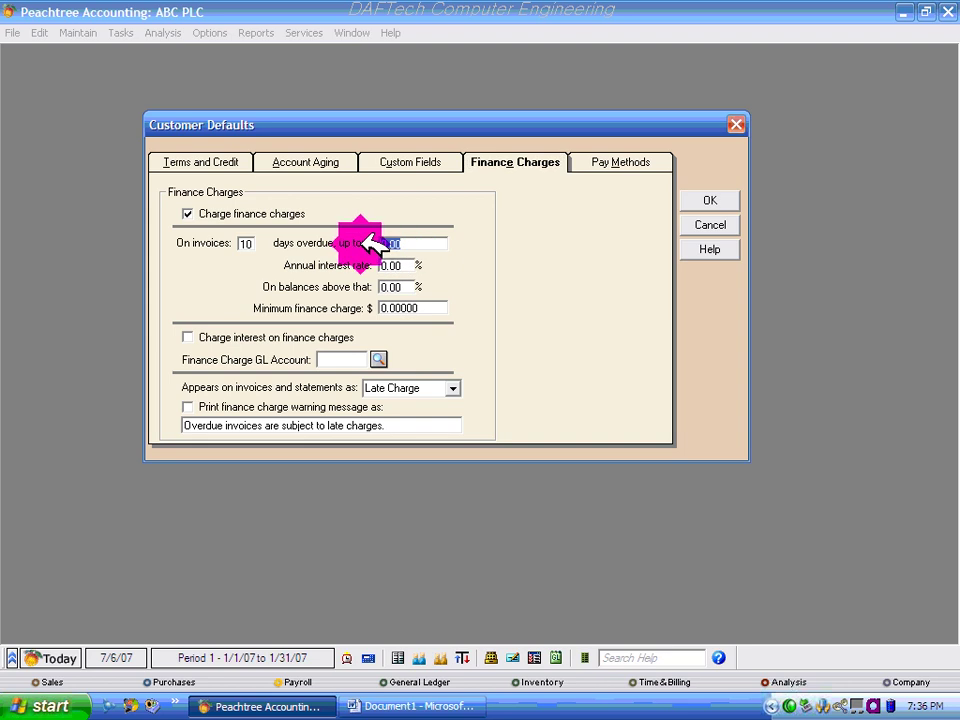
pyautogui.write('50000')
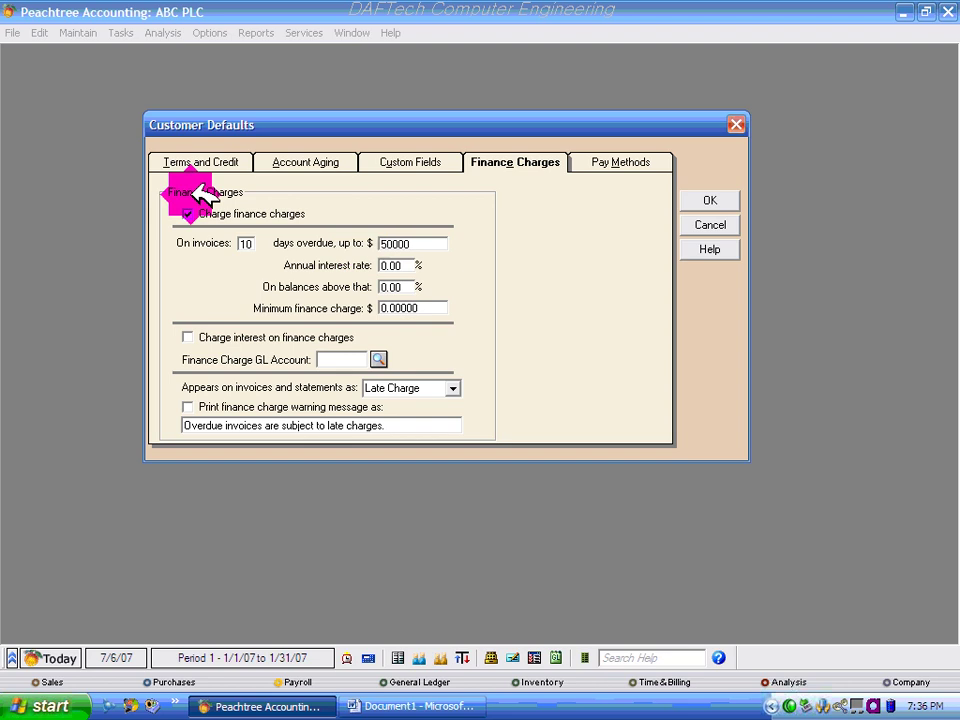
pyautogui.click(406, 264)
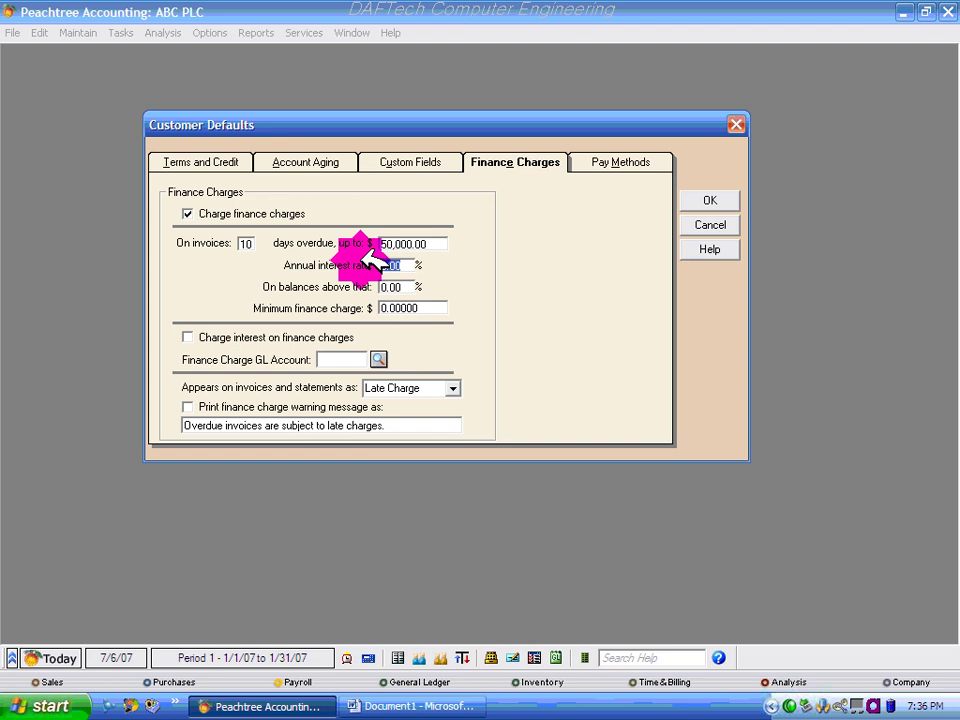
pyautogui.press('BackSpace')
pyautogui.write('6')
pyautogui.press('Tab')
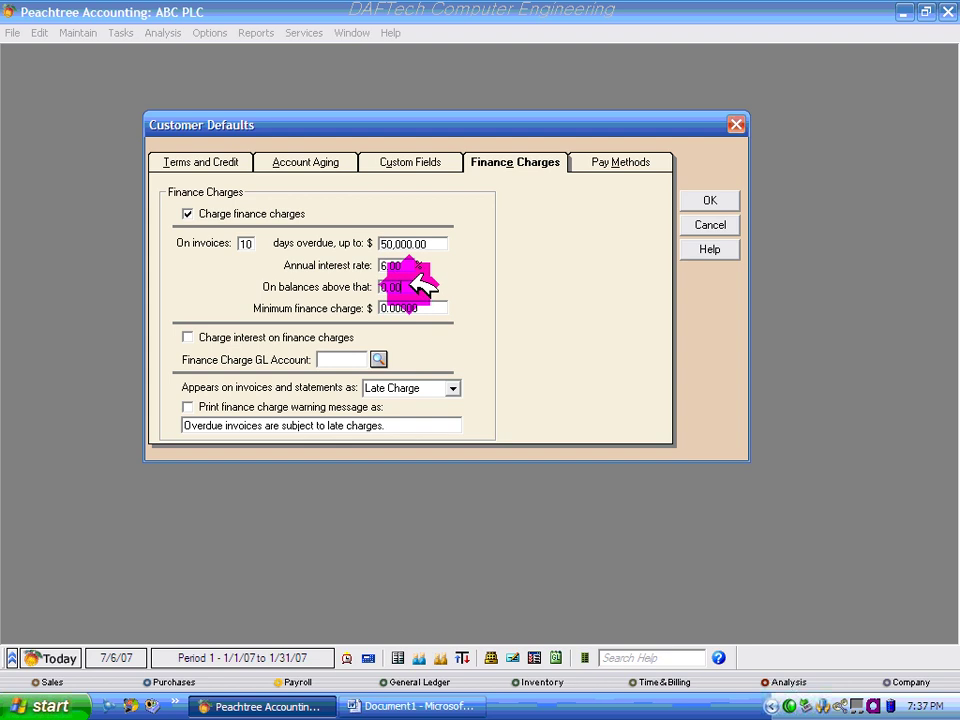
pyautogui.click(408, 287)
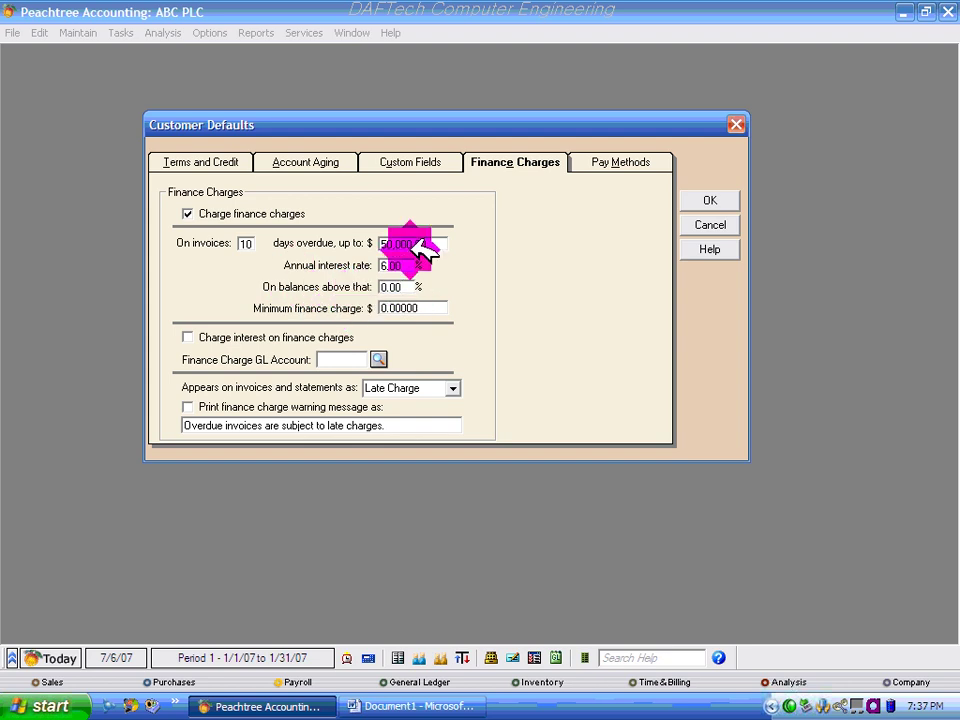
# Step: Set the annual interest rate charged on balances above the $50,000 threshold to 2 percent
pyautogui.click(405, 244)
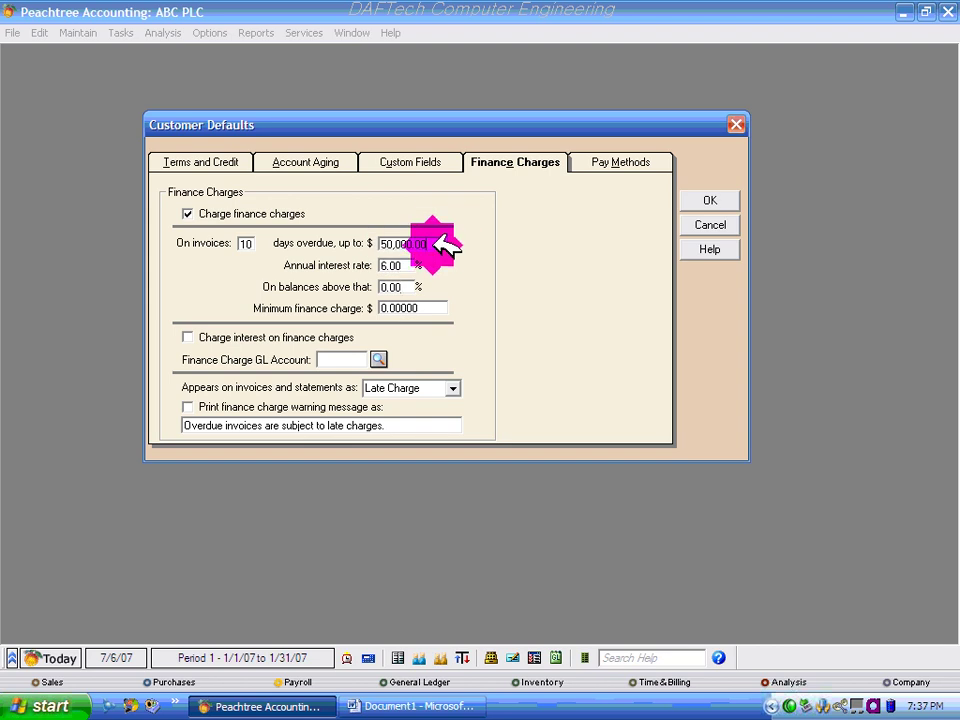
pyautogui.moveTo(440, 244); pyautogui.dragTo(378, 244)
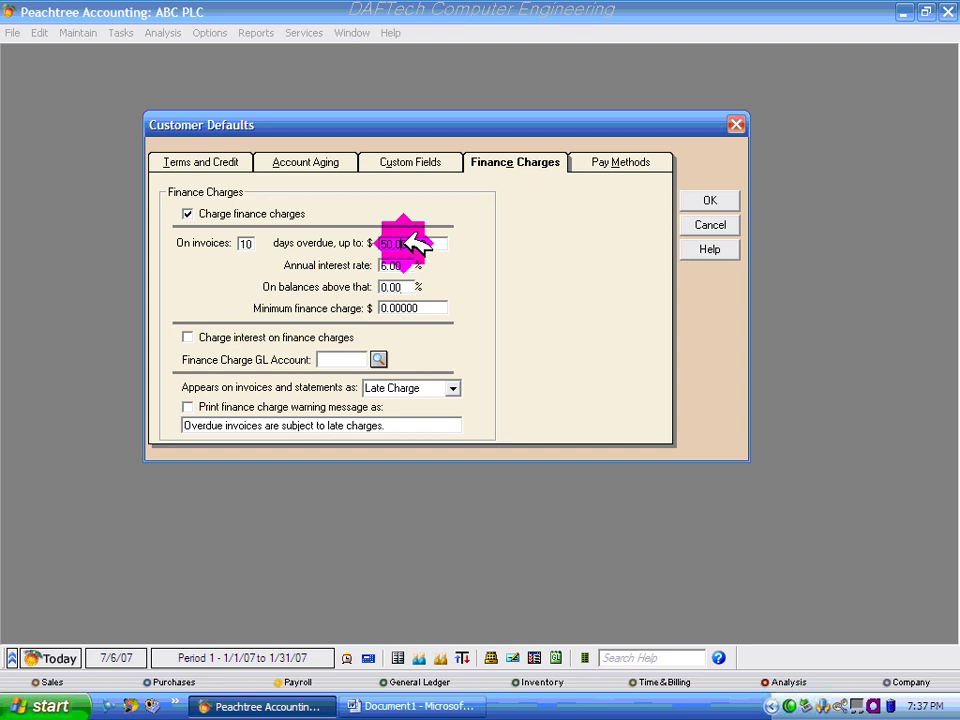
pyautogui.click(410, 266)
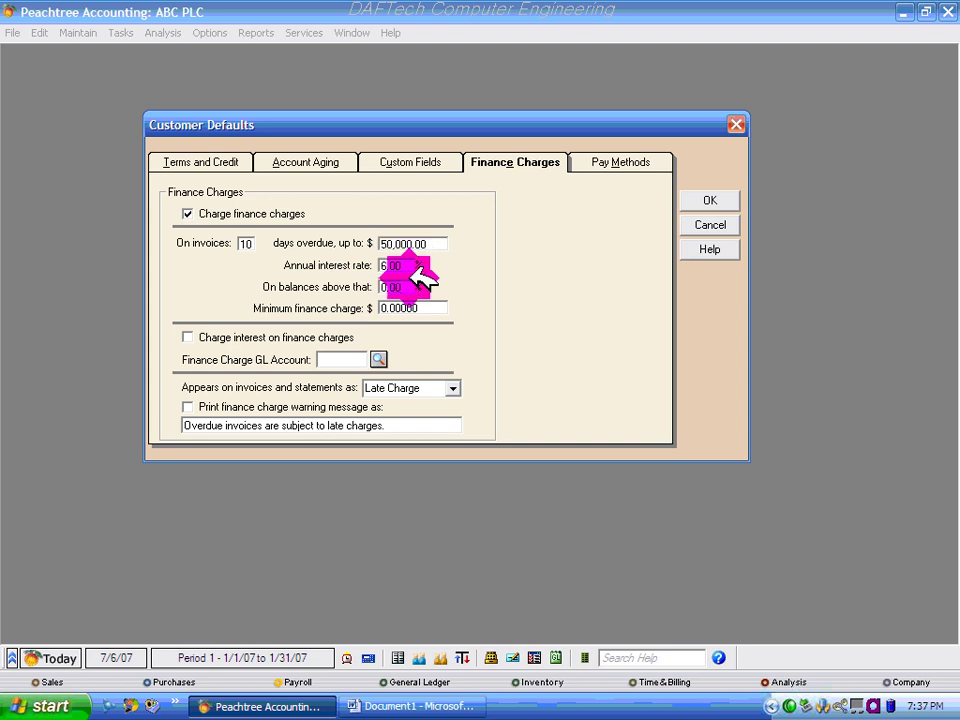
pyautogui.click(385, 289)
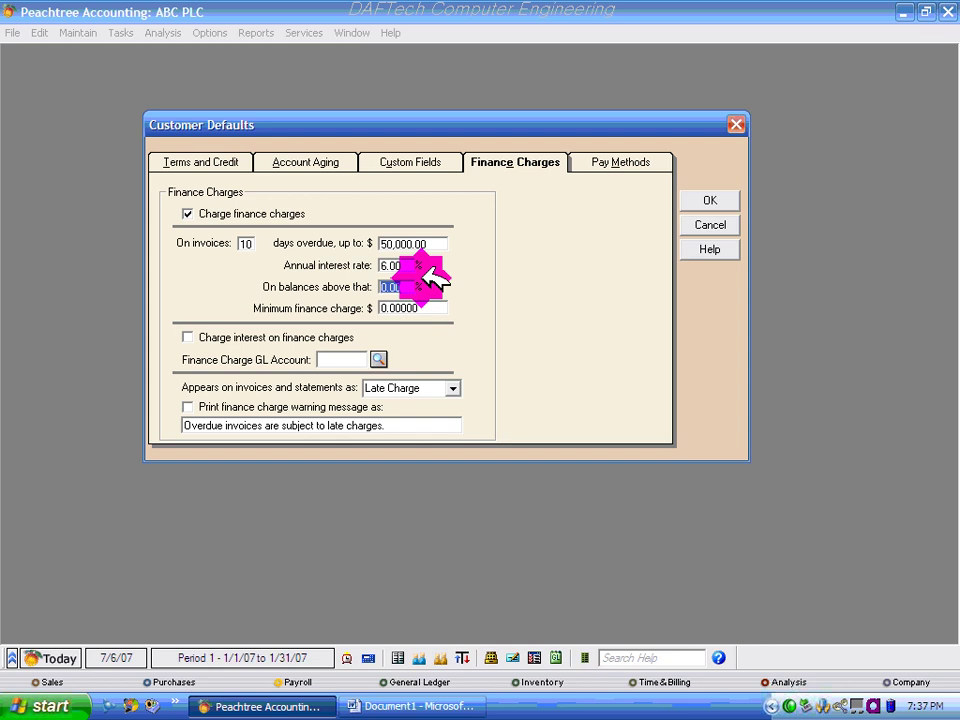
pyautogui.write('2')
# Step: Set the minimum finance charge to $10,000
pyautogui.click(432, 308)
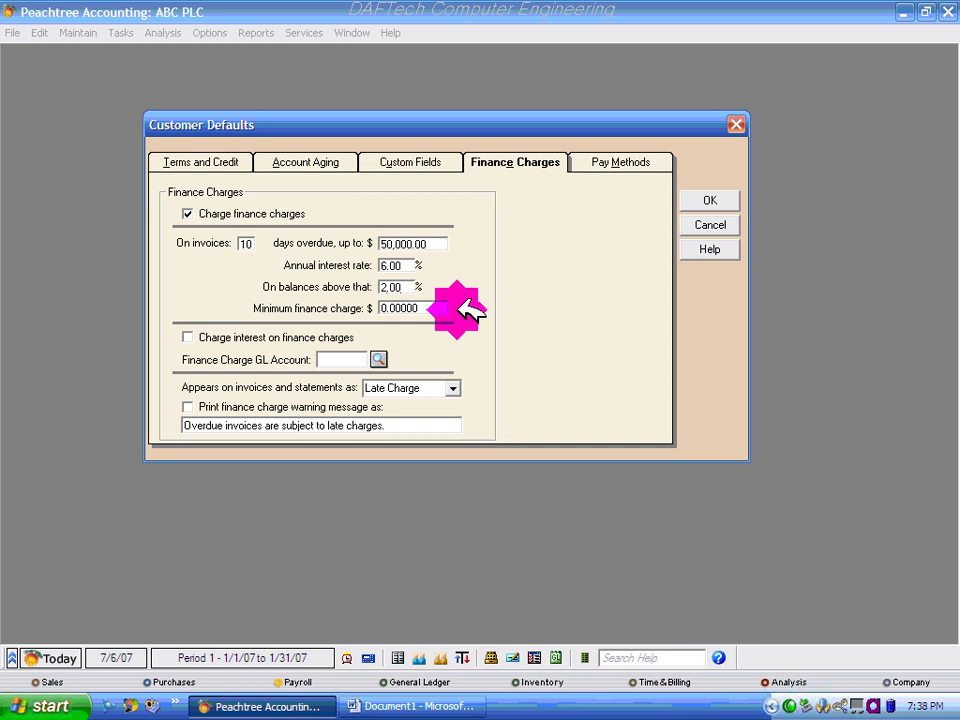
pyautogui.moveTo(446, 308)
pyautogui.mouseDown()
pyautogui.moveTo(443, 297)
pyautogui.moveTo(379, 288)
pyautogui.moveTo(390, 294)
pyautogui.moveTo(377, 315)
pyautogui.moveTo(459, 304)
pyautogui.moveTo(448, 294)
pyautogui.mouseUp()
pyautogui.write('1')
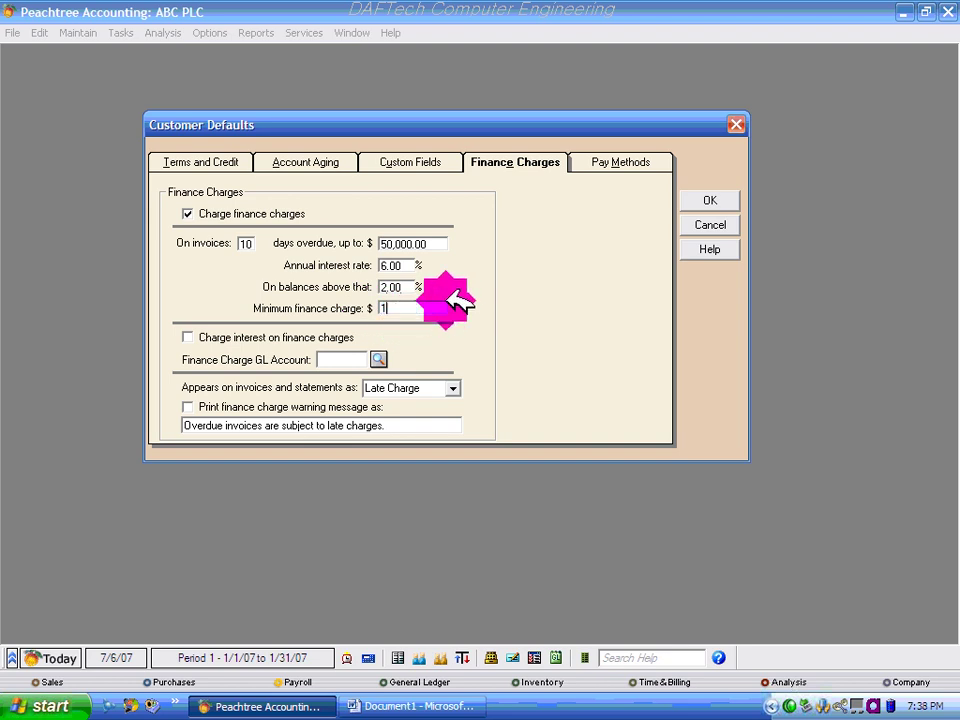
pyautogui.write('0000')
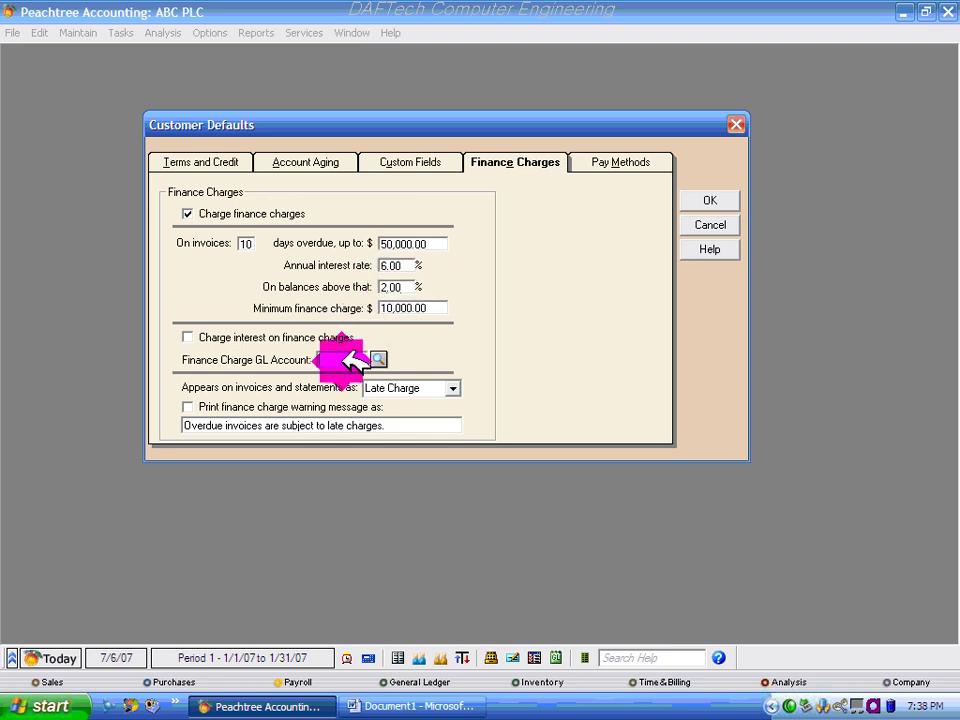
pyautogui.click(436, 307)
pyautogui.click(446, 305)
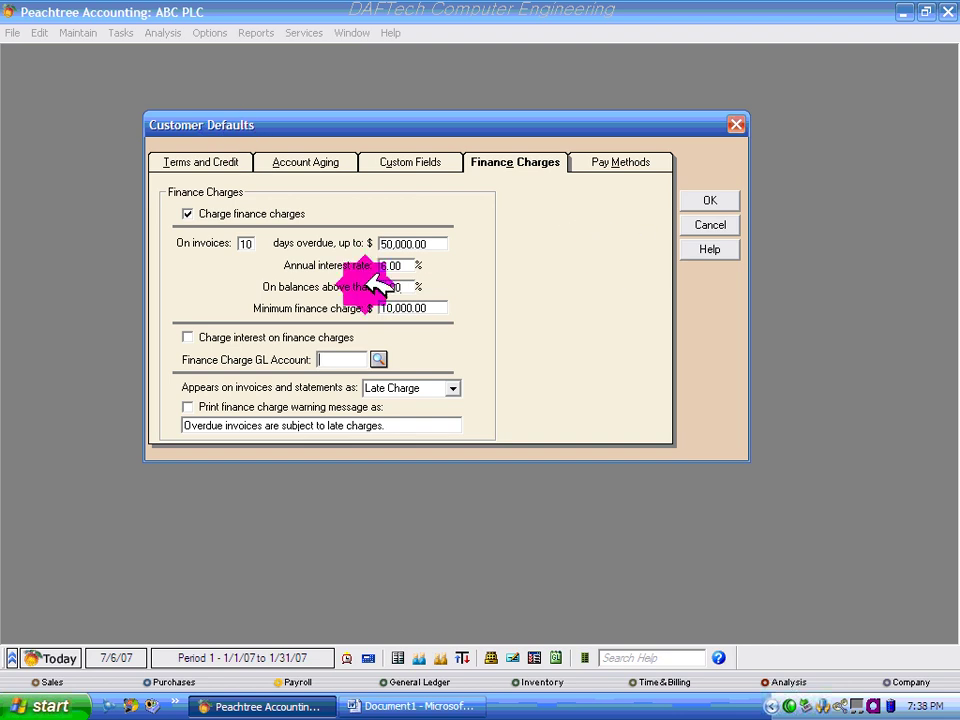
pyautogui.click(438, 309)
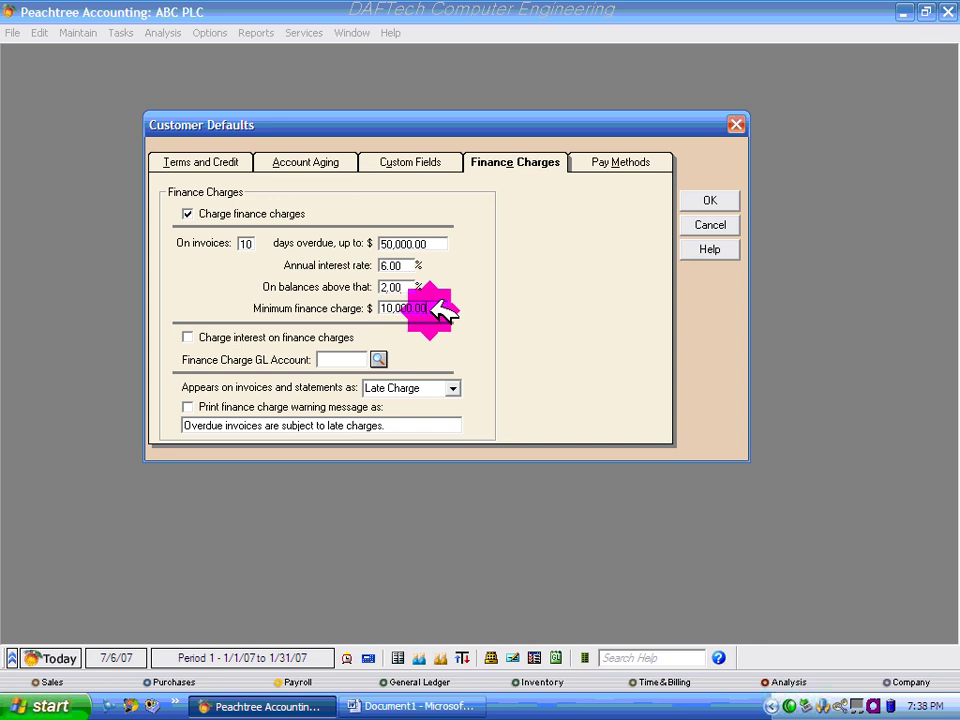
pyautogui.press('Tab')
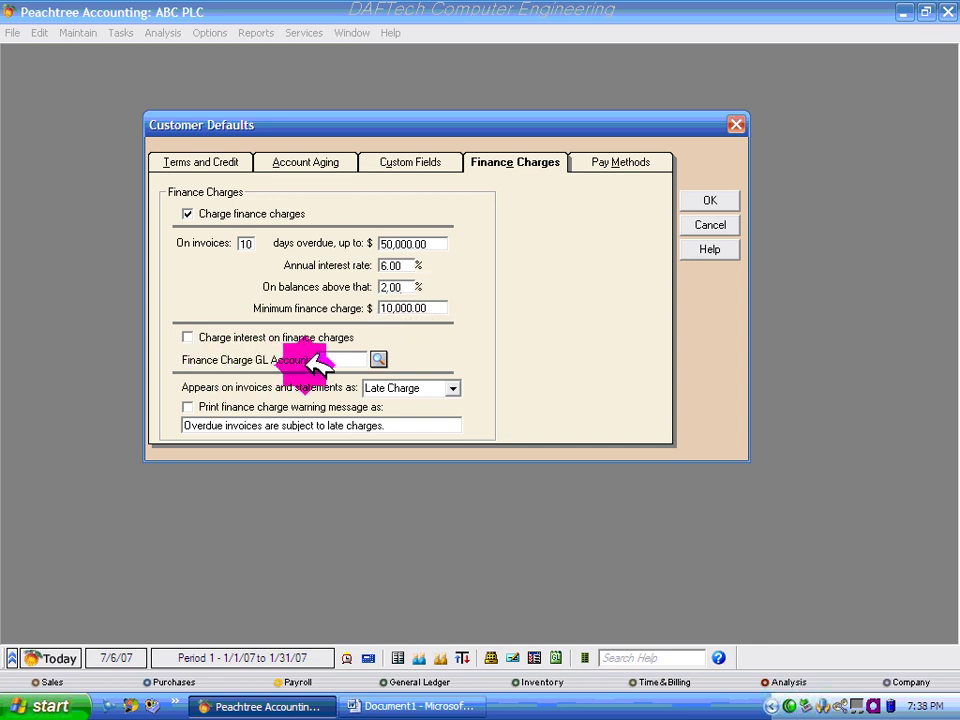
# Step: Start a new GL account from the finance charge account lookup, with ID 4221 and description "Income From Finacial charge"
pyautogui.click(378, 360)
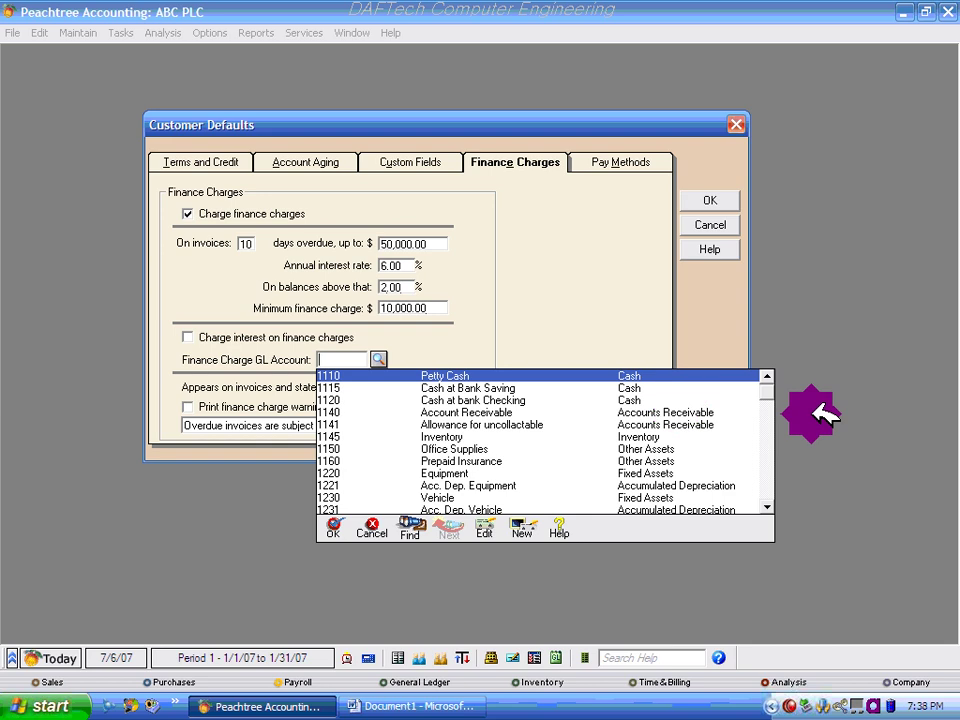
pyautogui.moveTo(766, 390); pyautogui.dragTo(768, 433)
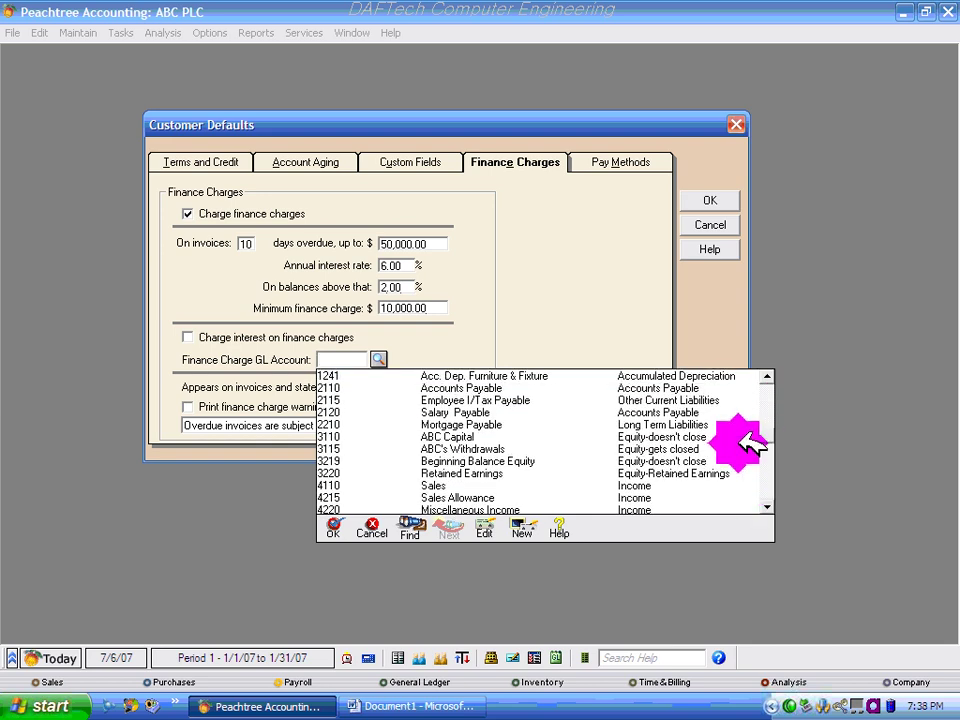
pyautogui.click(766, 507)
pyautogui.click(766, 507)
pyautogui.click(766, 507)
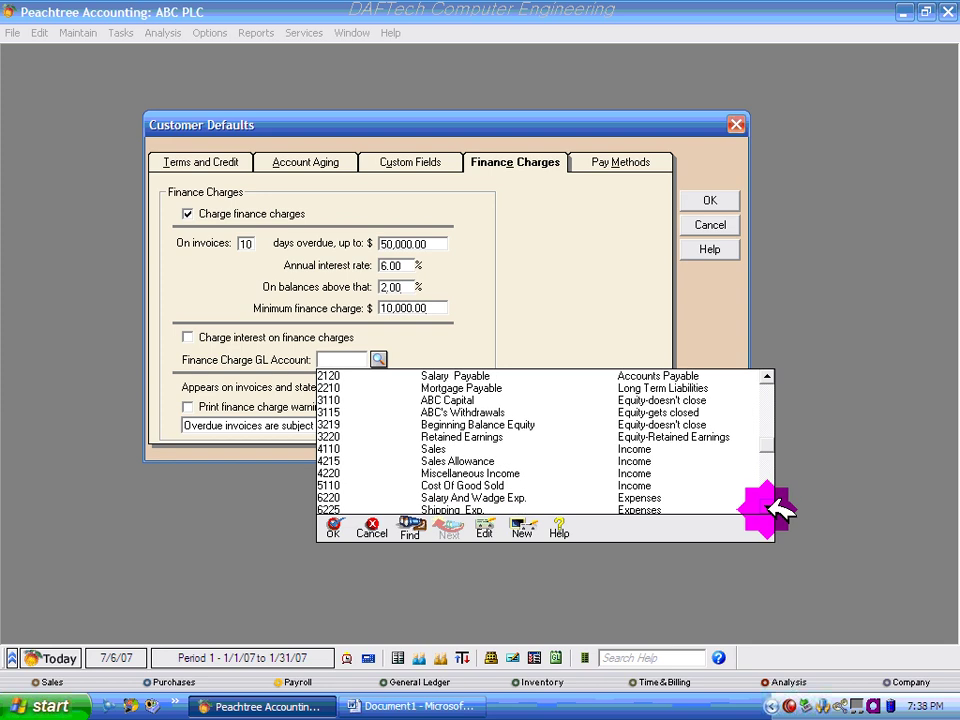
pyautogui.click(507, 471)
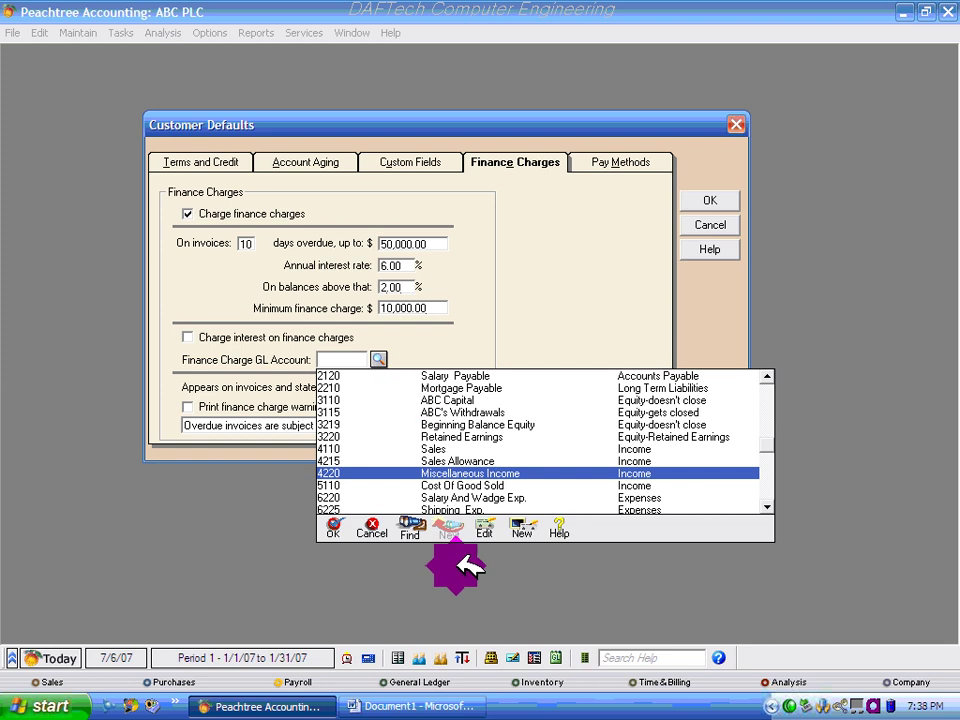
pyautogui.click(523, 525)
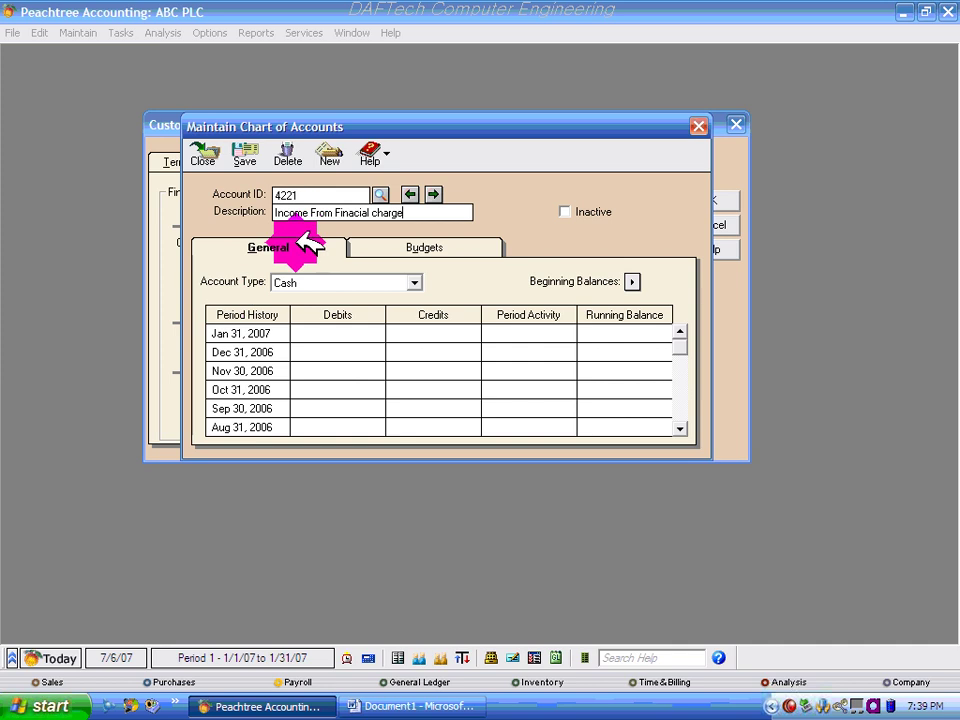
# Step: Set the account type of new account 4221 to Income and save the account
pyautogui.click(414, 283)
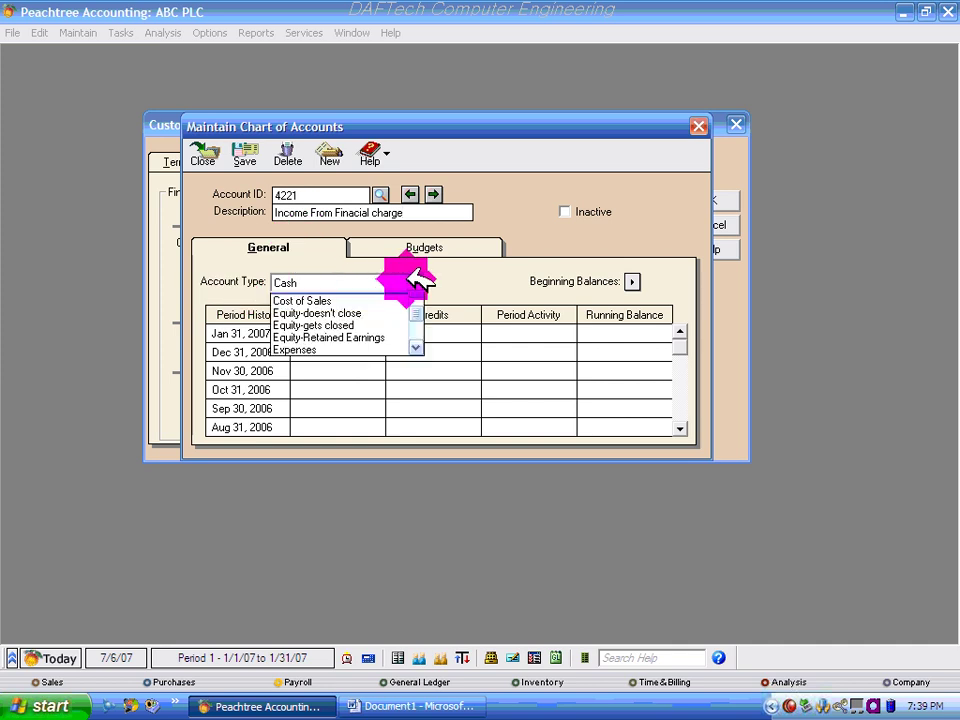
pyautogui.click(416, 299)
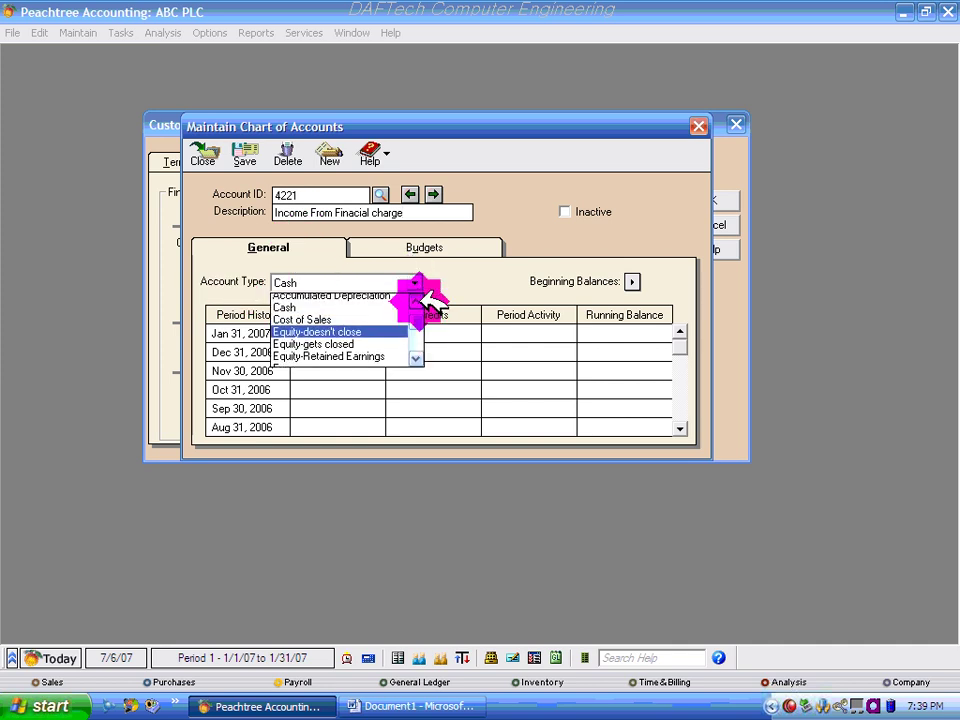
pyautogui.click(416, 299)
pyautogui.click(317, 282)
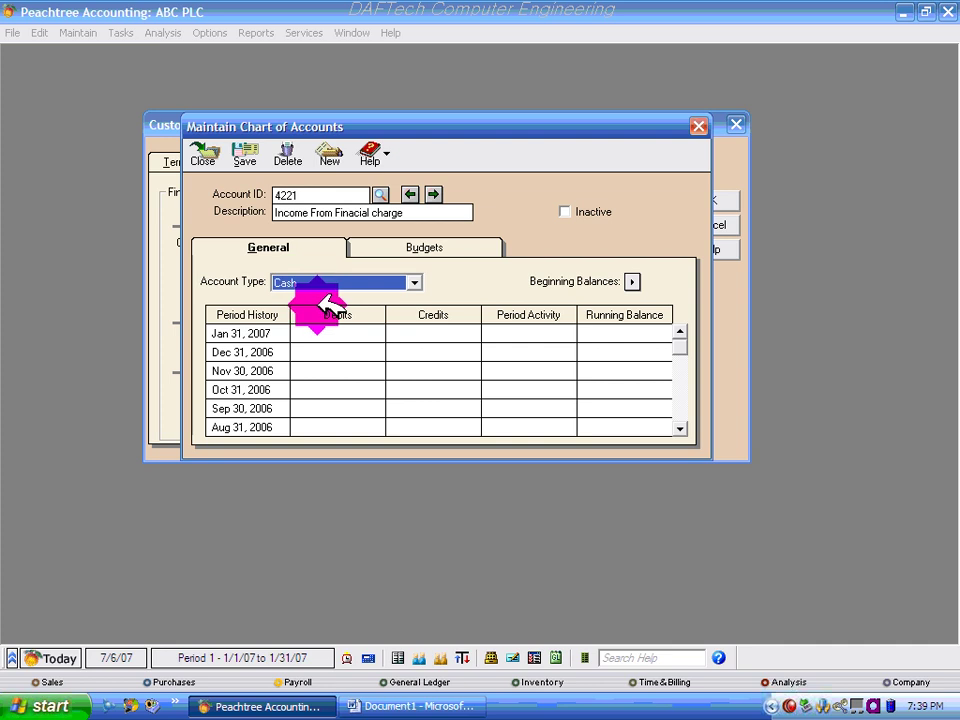
pyautogui.press('i')
pyautogui.click(250, 153)
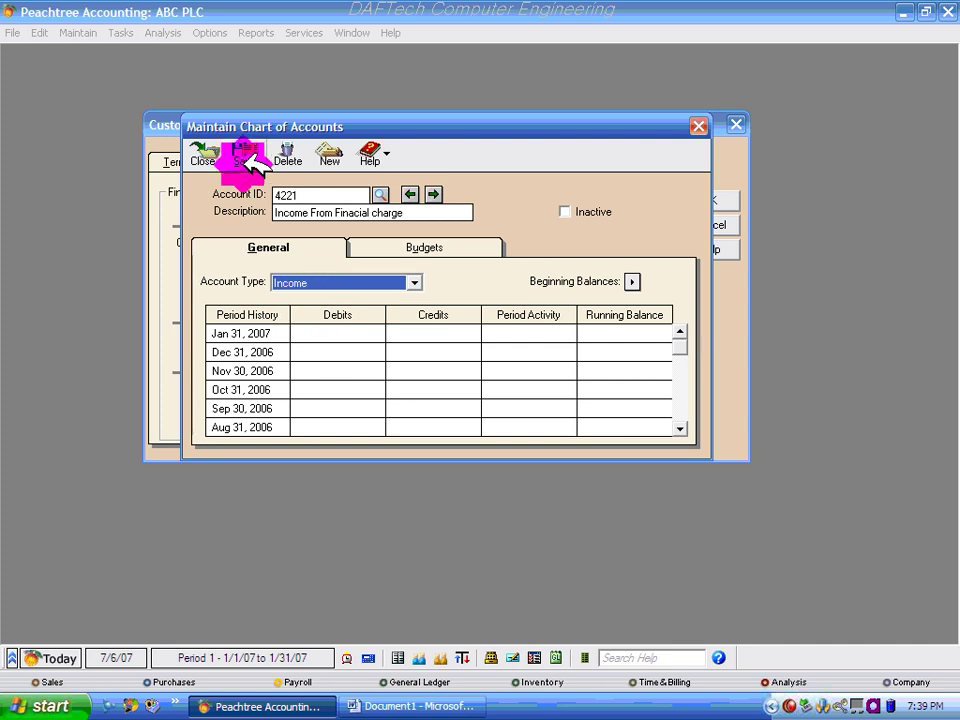
# Step: Return to the customer defaults and choose account 4221 Income From Finacial charge as the Finance Charge GL Account
pyautogui.click(201, 153)
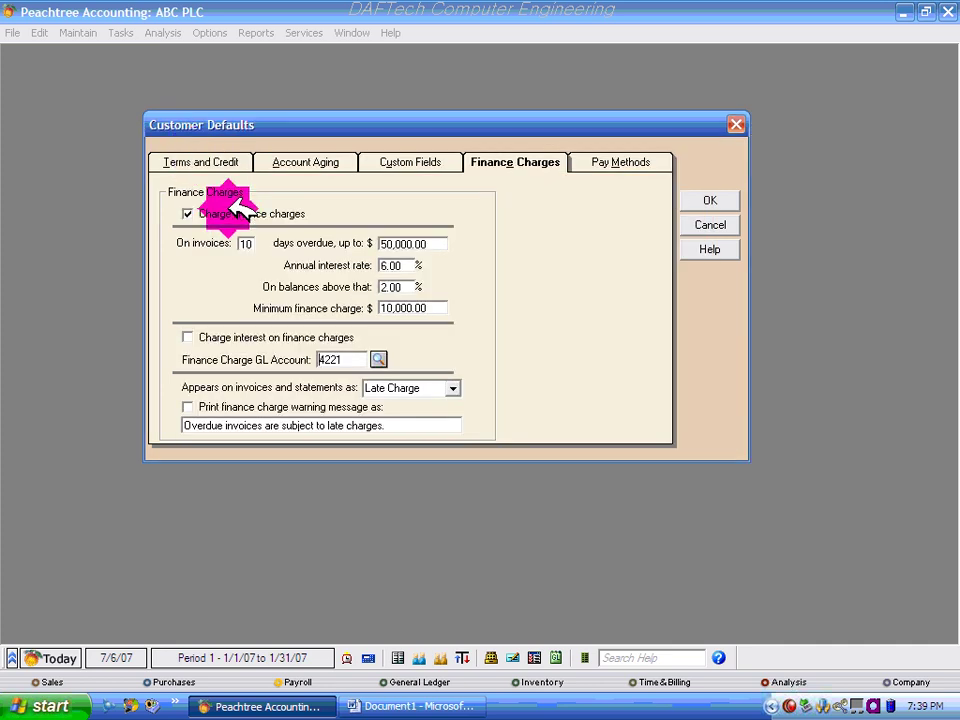
pyautogui.click(384, 358)
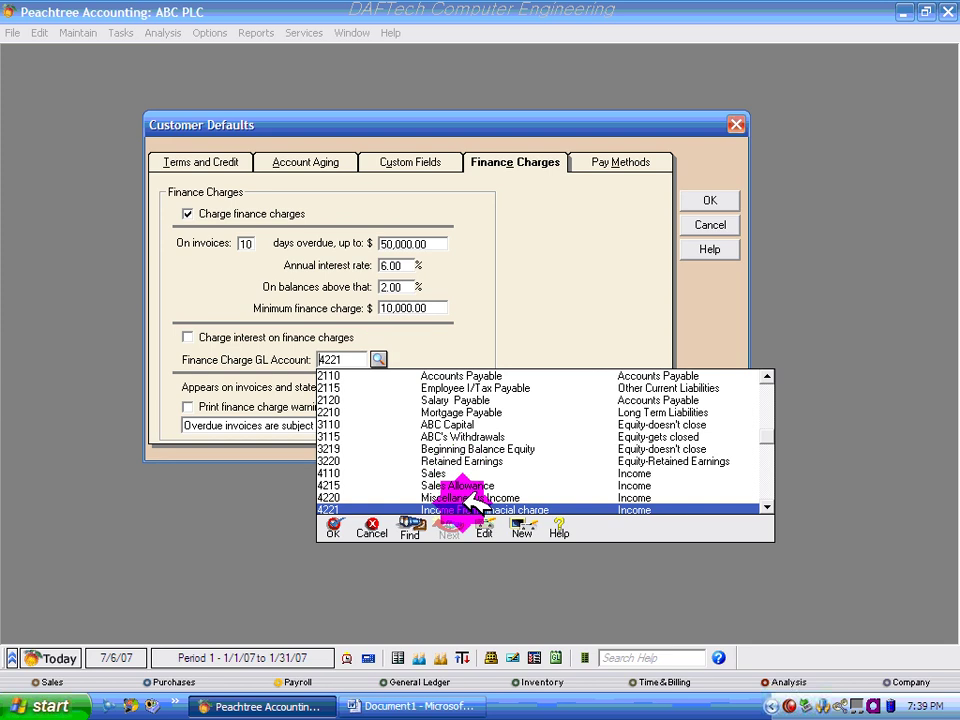
pyautogui.click(540, 510)
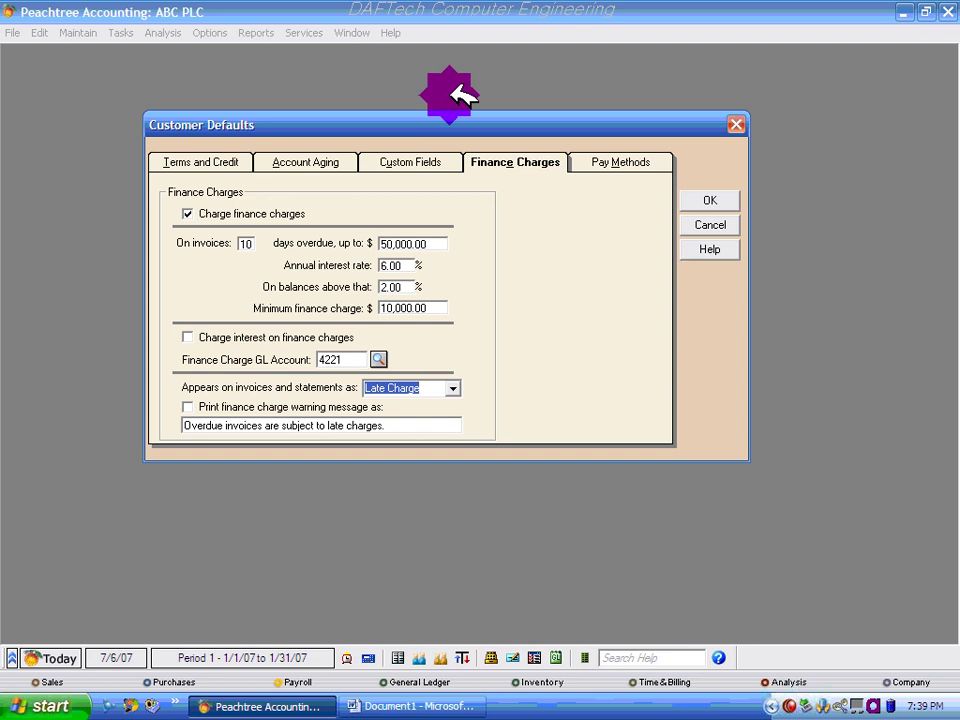
# Step: Review the accepted payment methods from Cash to Discover, and save the customer defaults
pyautogui.click(620, 163)
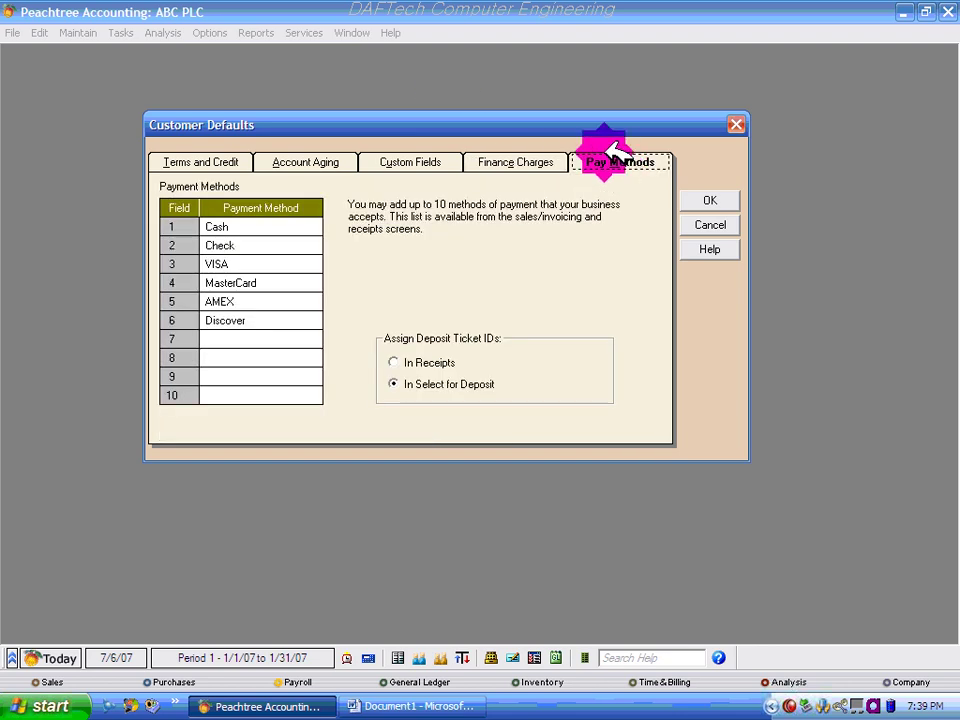
pyautogui.click(222, 226)
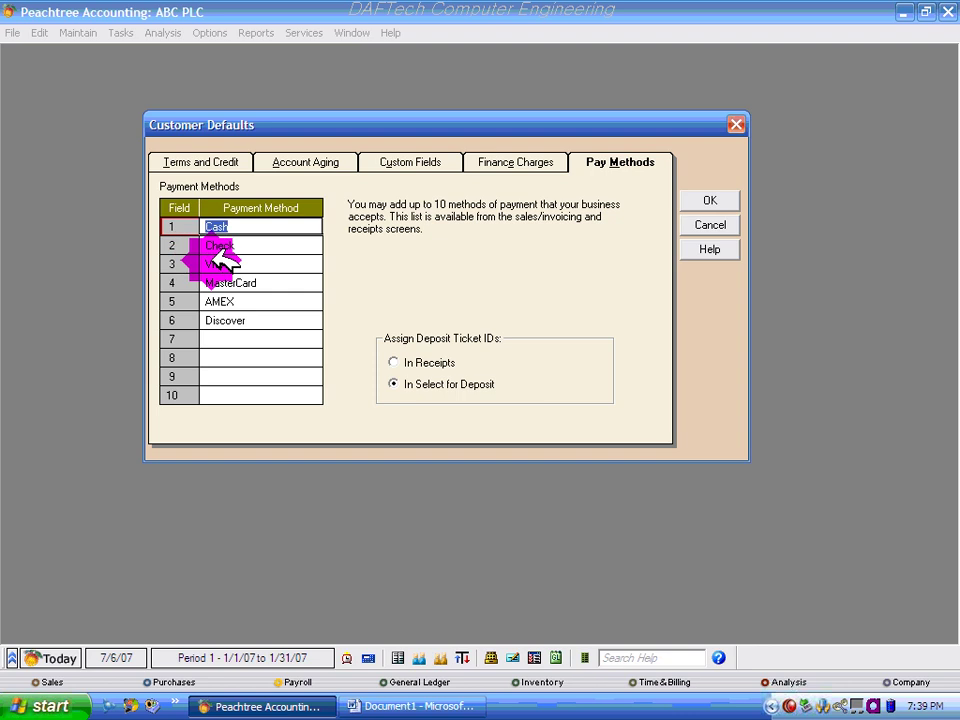
pyautogui.click(231, 244)
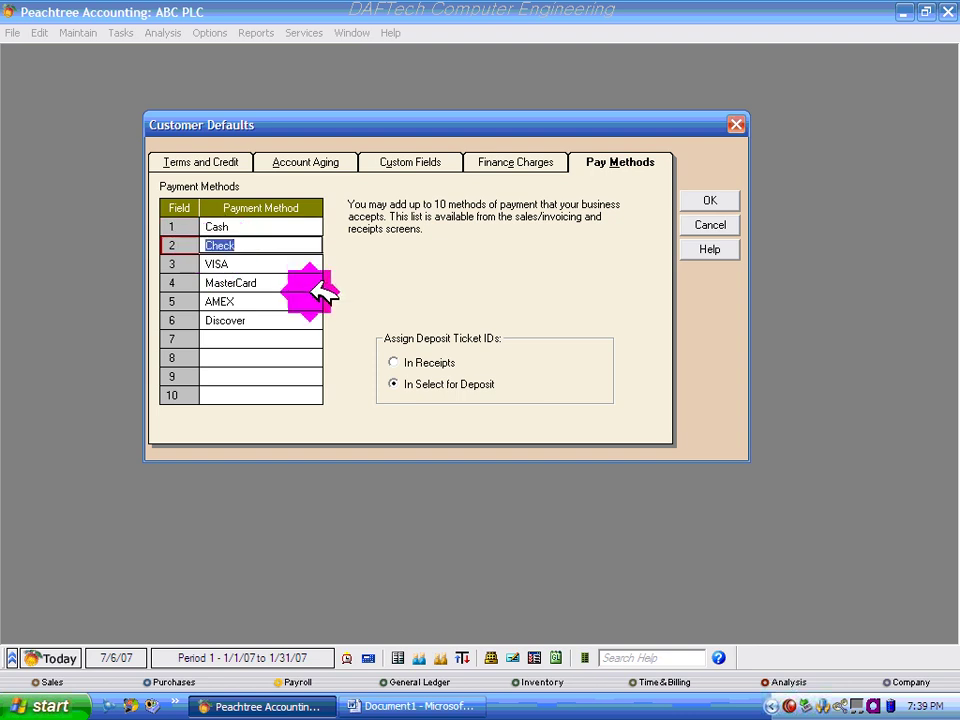
pyautogui.click(250, 261)
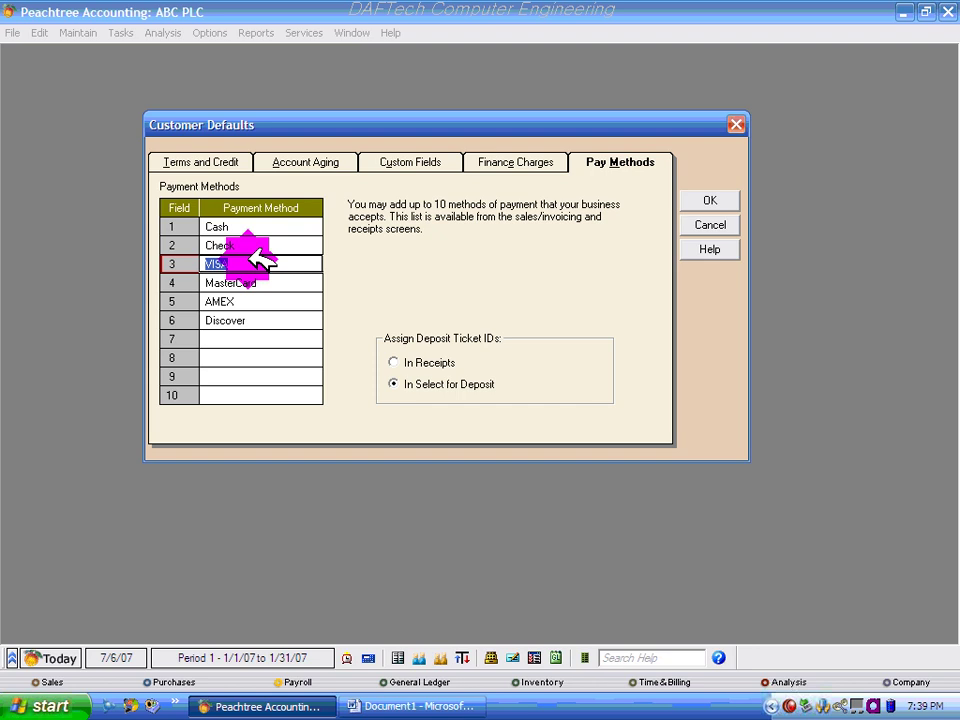
pyautogui.click(228, 283)
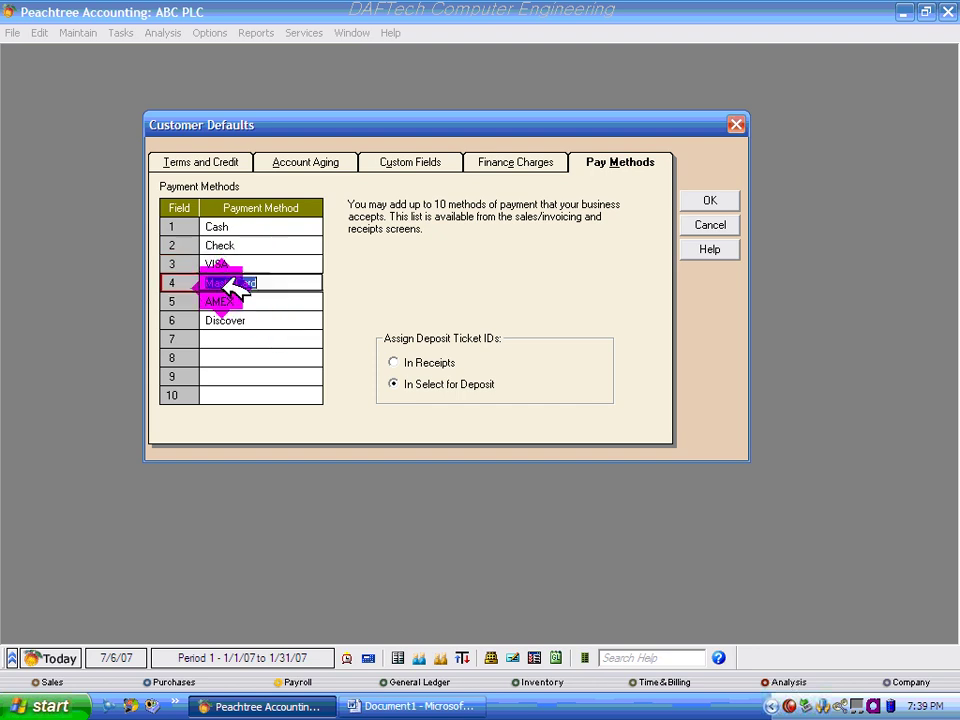
pyautogui.click(228, 301)
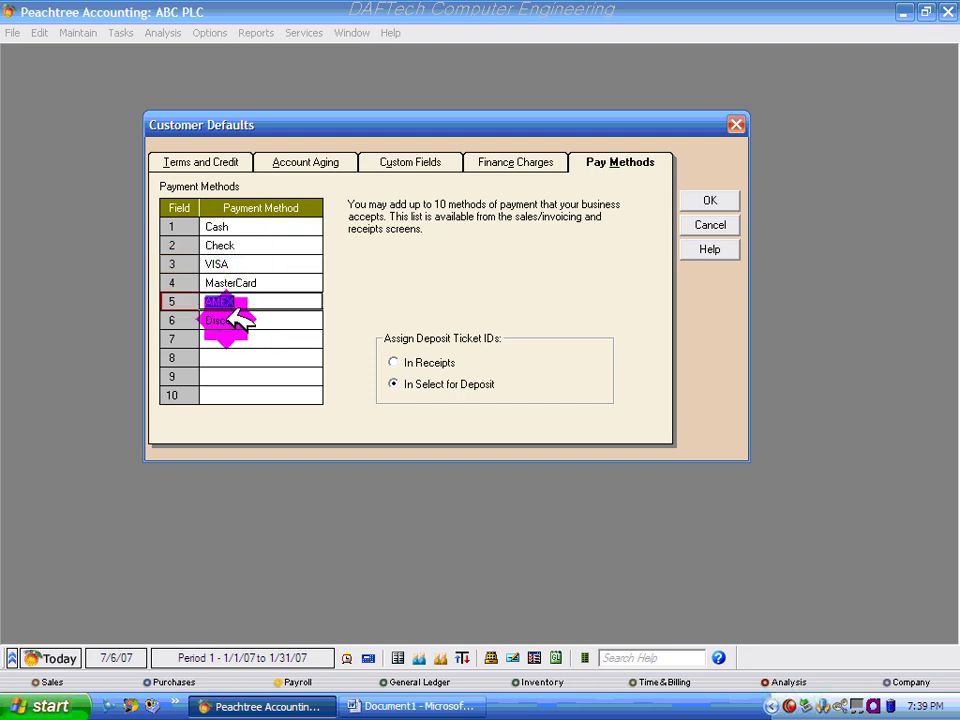
pyautogui.click(232, 318)
pyautogui.click(228, 283)
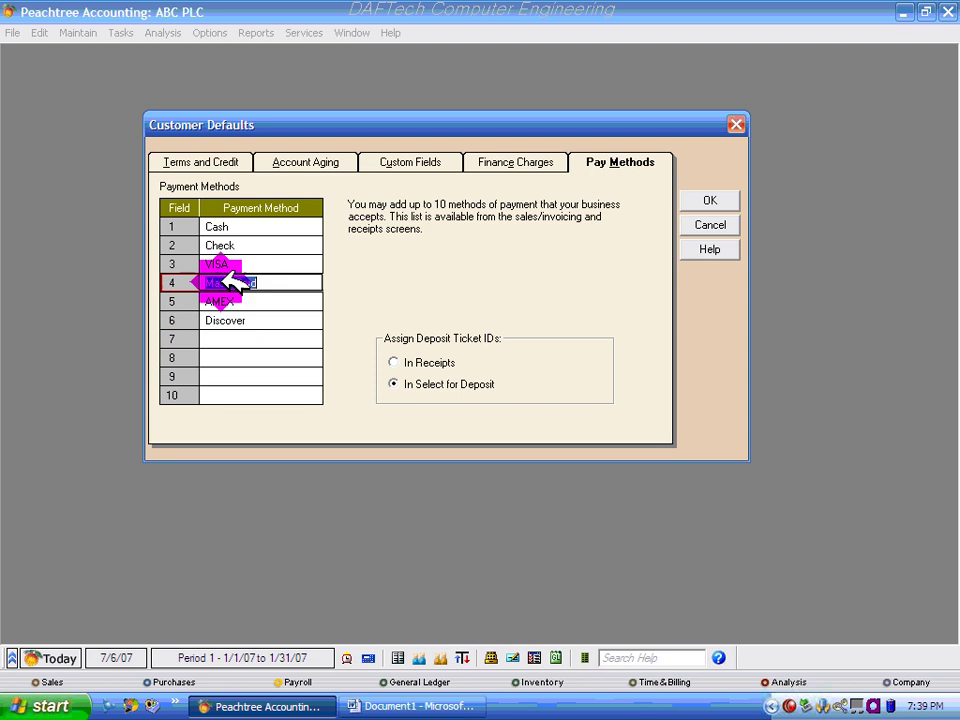
pyautogui.click(225, 264)
pyautogui.click(214, 226)
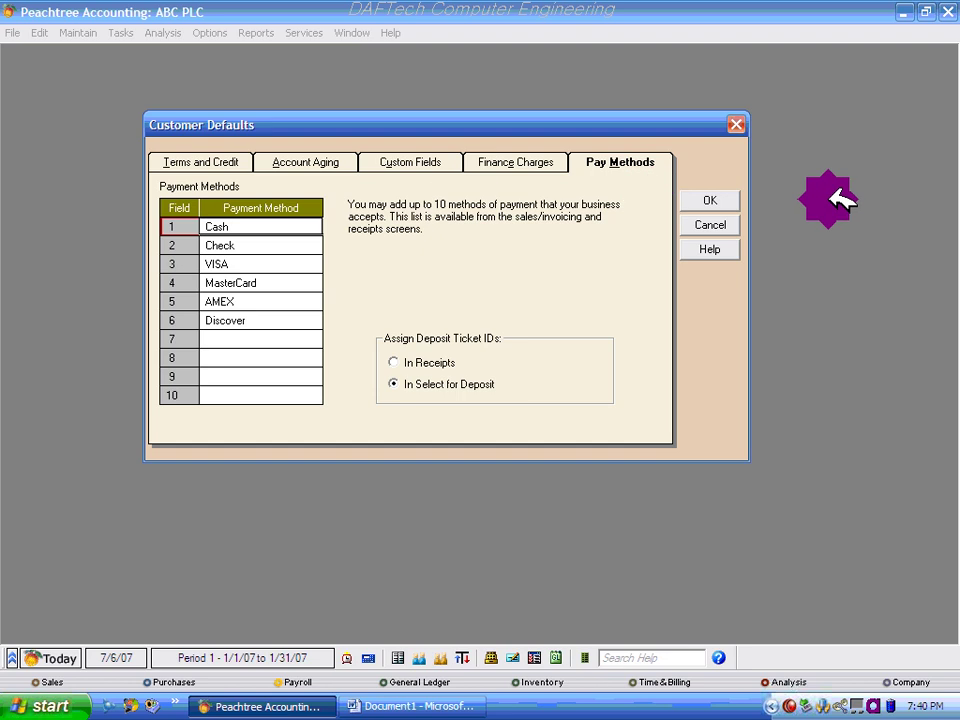
pyautogui.click(714, 200)
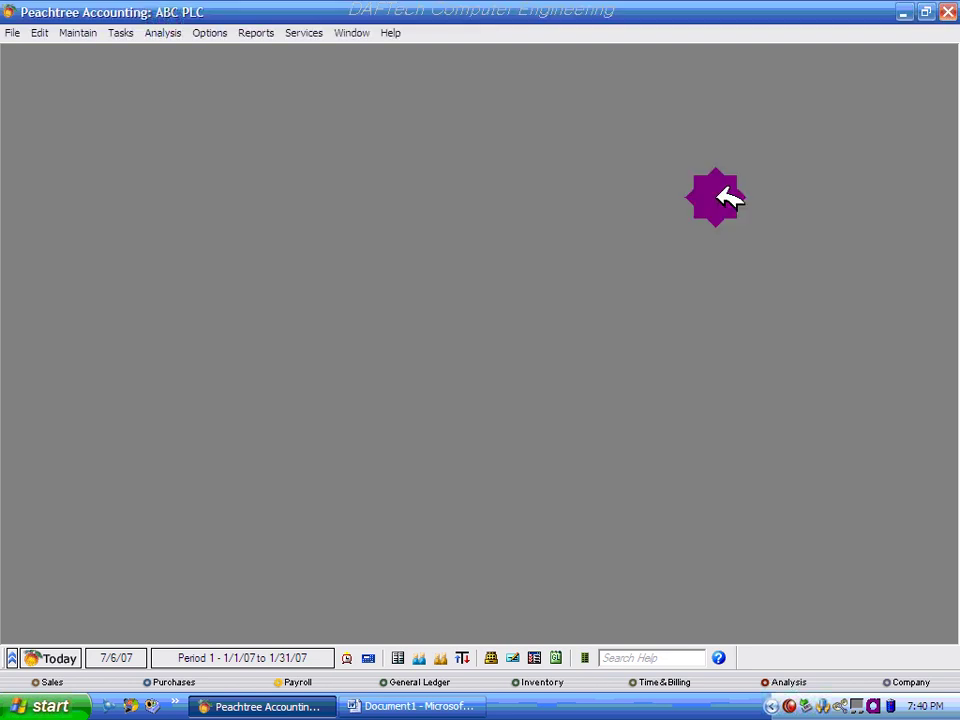